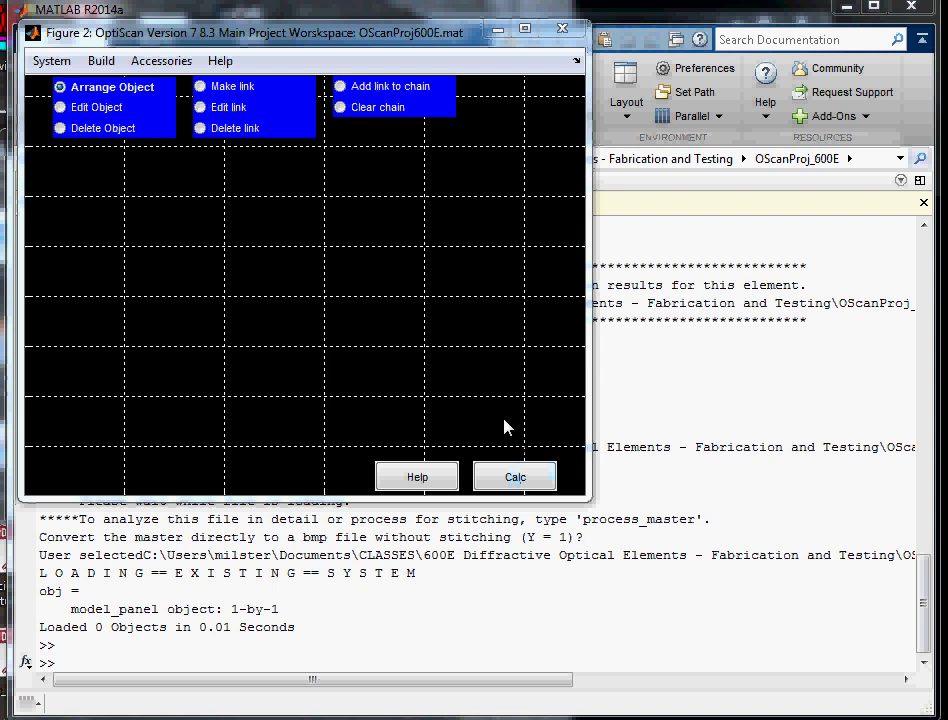
# Launch the DOE and CGH Calculator from the Accessories menu
pyautogui.click(155, 62)
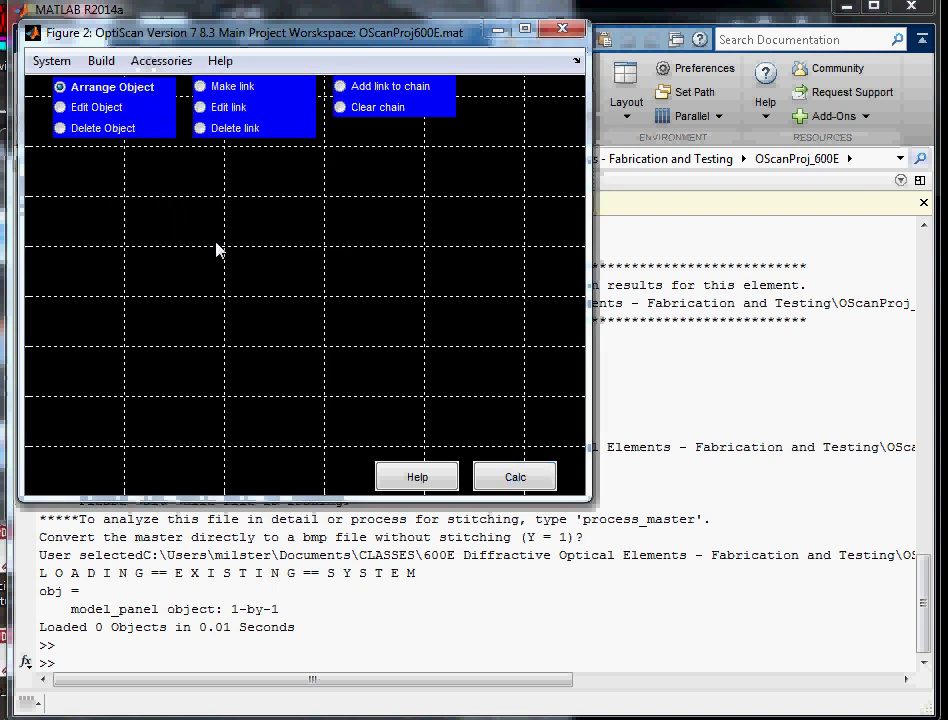
pyautogui.click(218, 242)
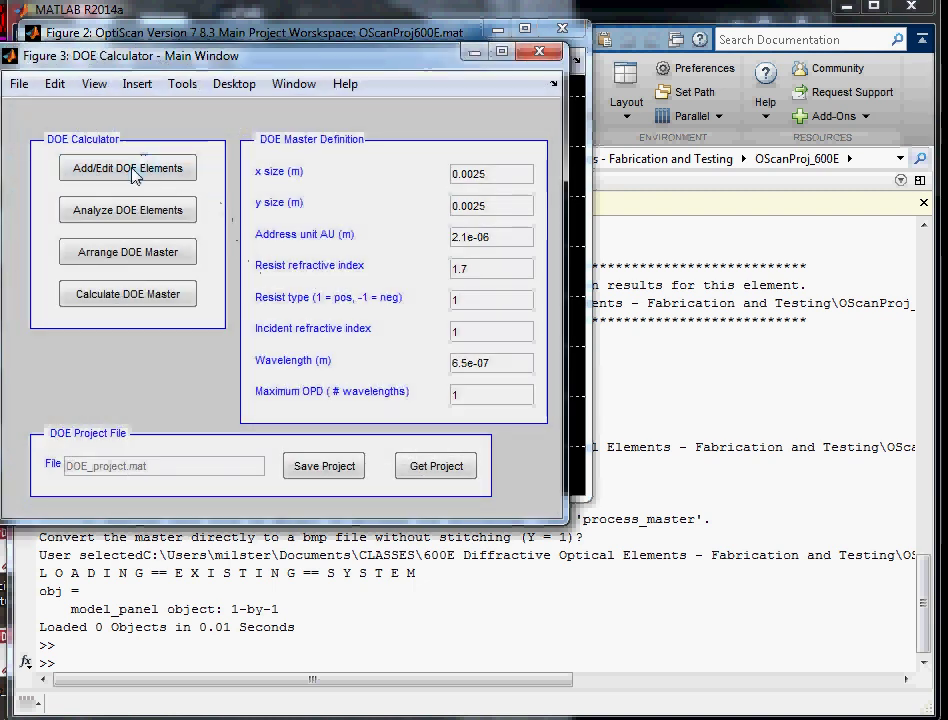
# Cut the grating element from the DOE element list
pyautogui.click(135, 172)
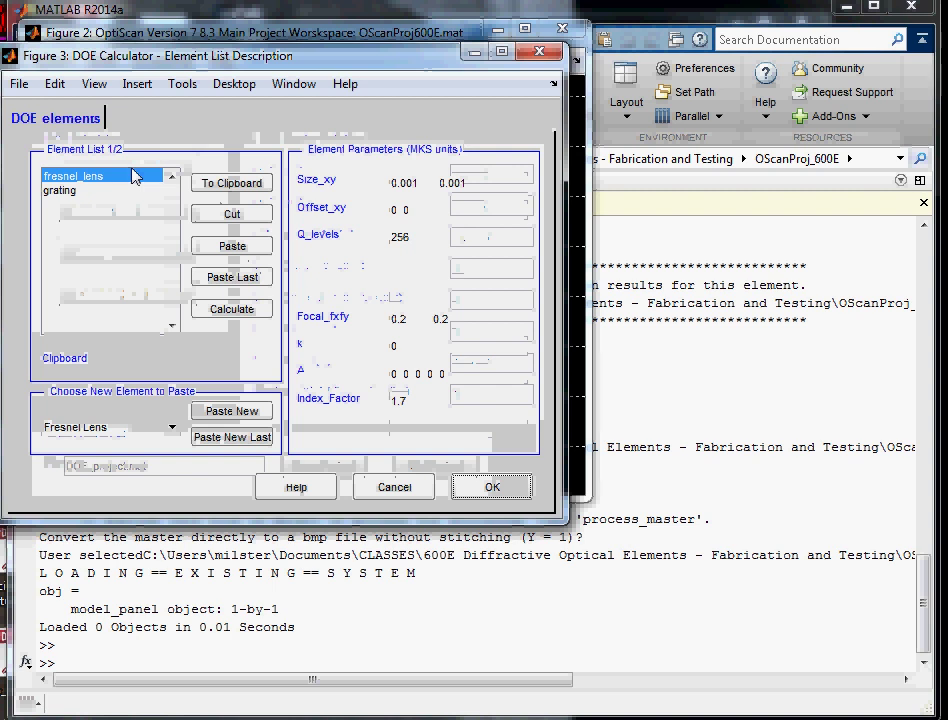
pyautogui.click(60, 190)
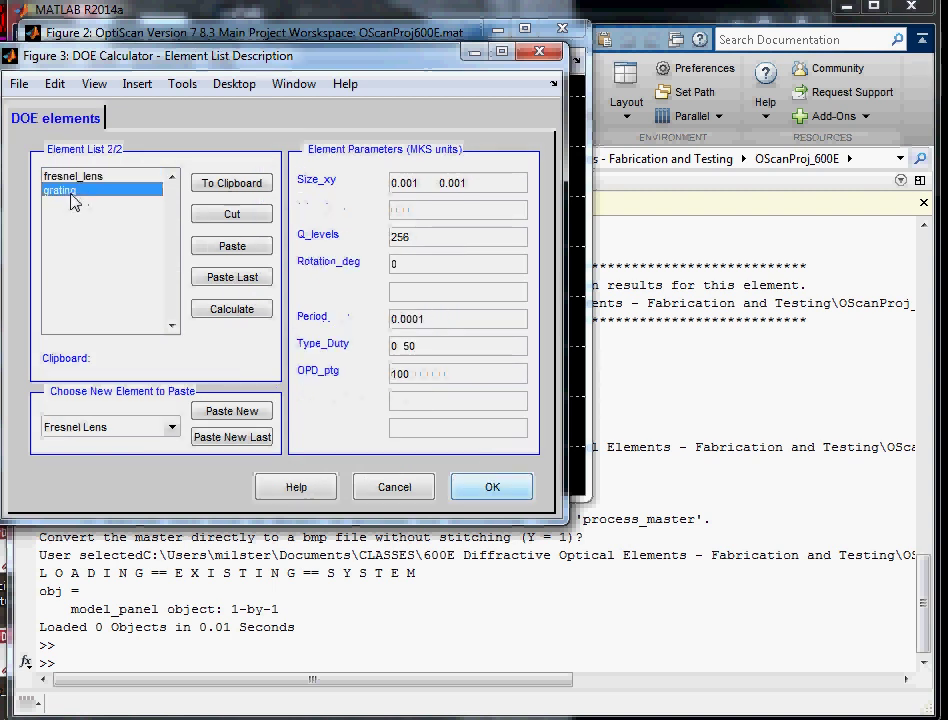
pyautogui.click(231, 217)
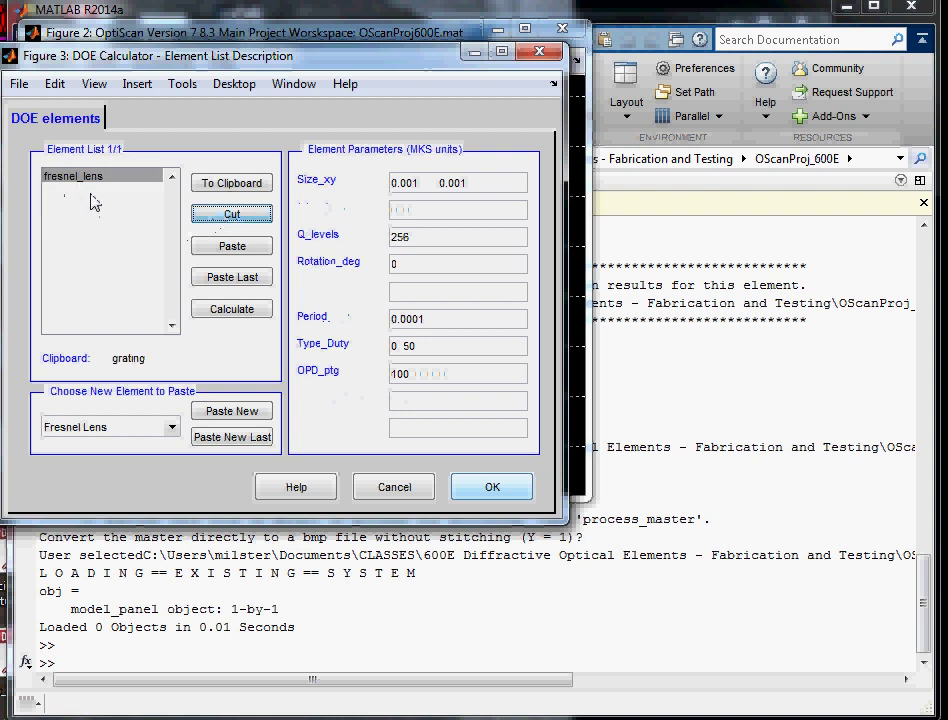
# Add a Super Gaussian Function element after fresnel_lens and view its parameters
pyautogui.click(92, 202)
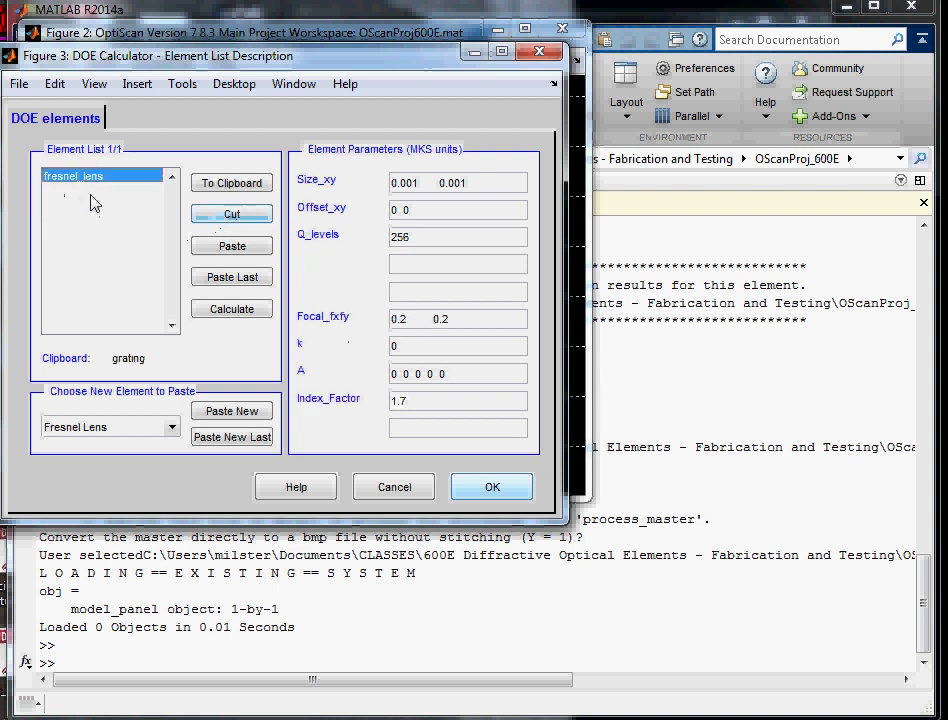
pyautogui.click(172, 427)
pyautogui.click(157, 481)
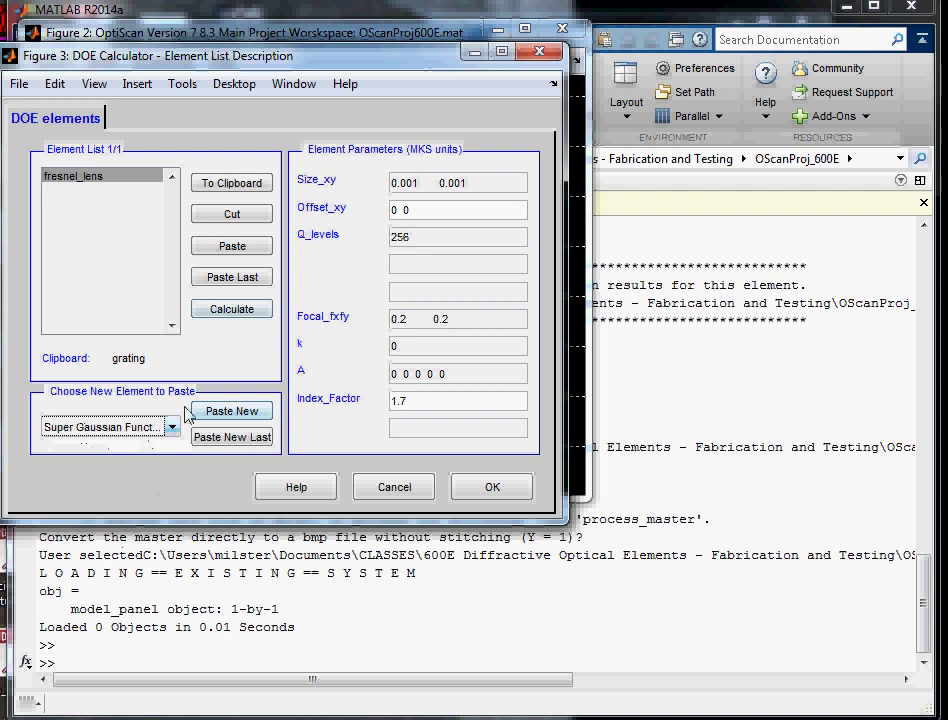
pyautogui.click(226, 444)
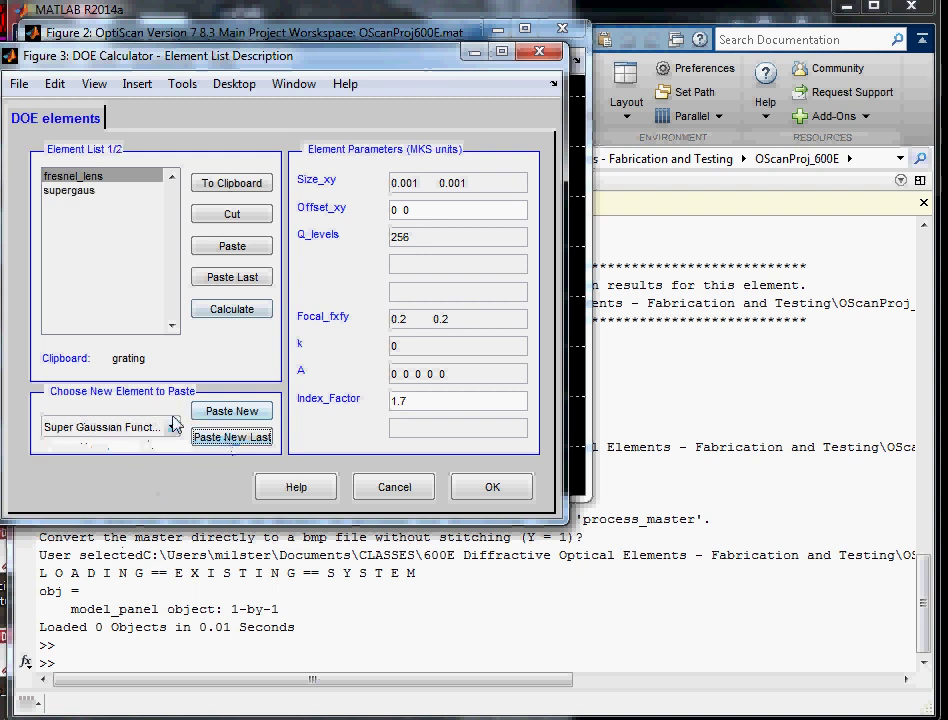
pyautogui.click(68, 192)
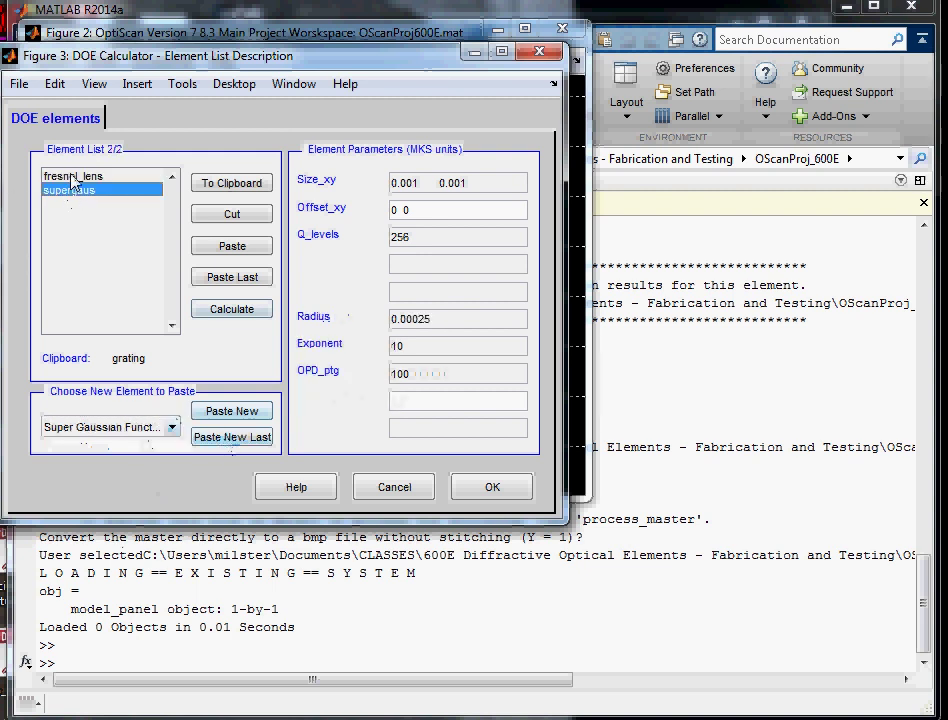
# Give fresnel_lens Q_levels 2, Size_xy 0.0032 0.0032 and focal lengths 0.1 0.1
pyautogui.click(72, 178)
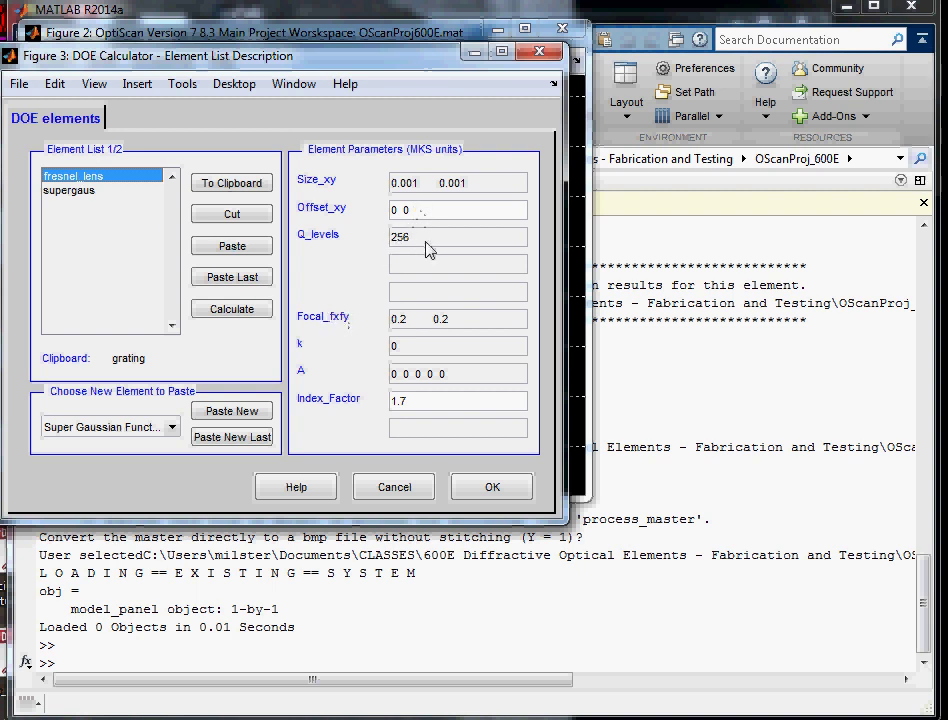
pyautogui.moveTo(408, 239); pyautogui.dragTo(345, 256)
pyautogui.write('2')
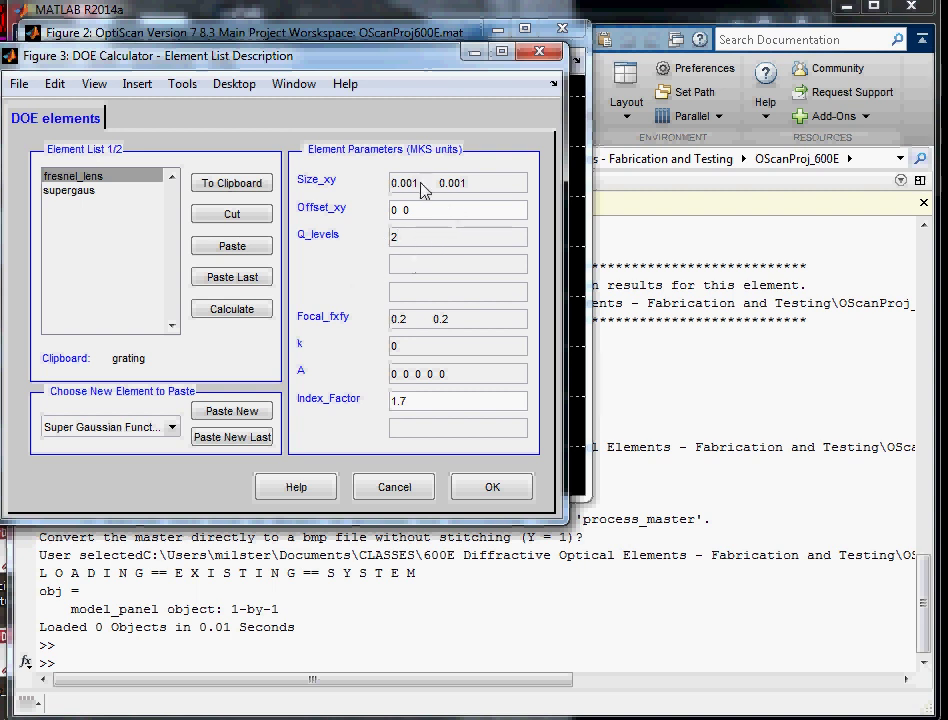
pyautogui.moveTo(421, 184)
pyautogui.mouseDown()
pyautogui.moveTo(408, 185)
pyautogui.moveTo(415, 190)
pyautogui.mouseUp()
pyautogui.write('32')
pyautogui.click(478, 184)
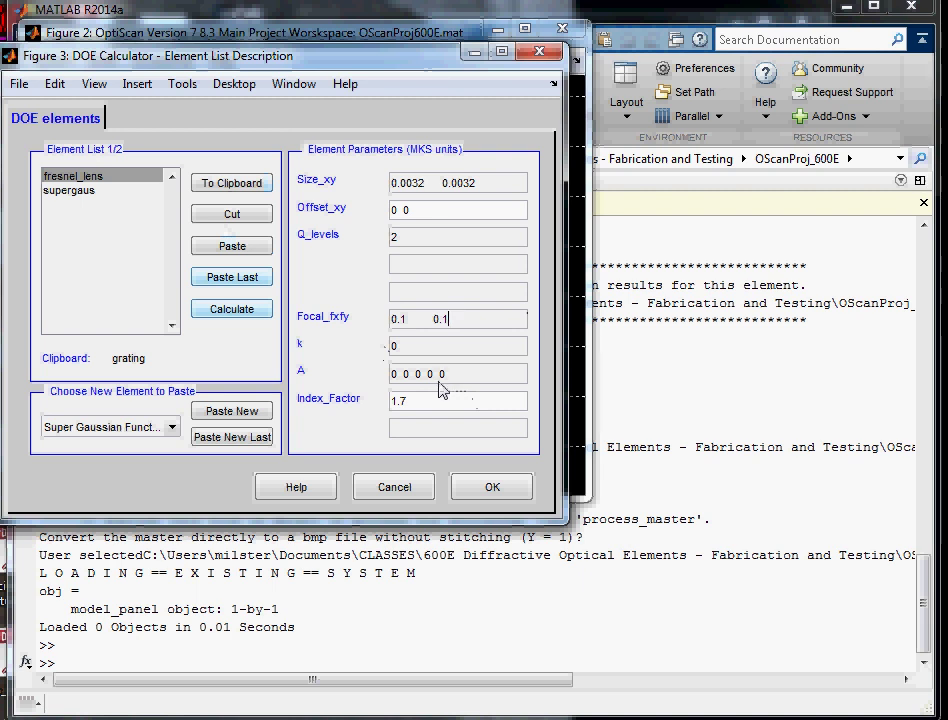
# Accept the element settings, then set the master wavelength to 6.86e-07 m and sizes to 0.015 m
pyautogui.click(489, 489)
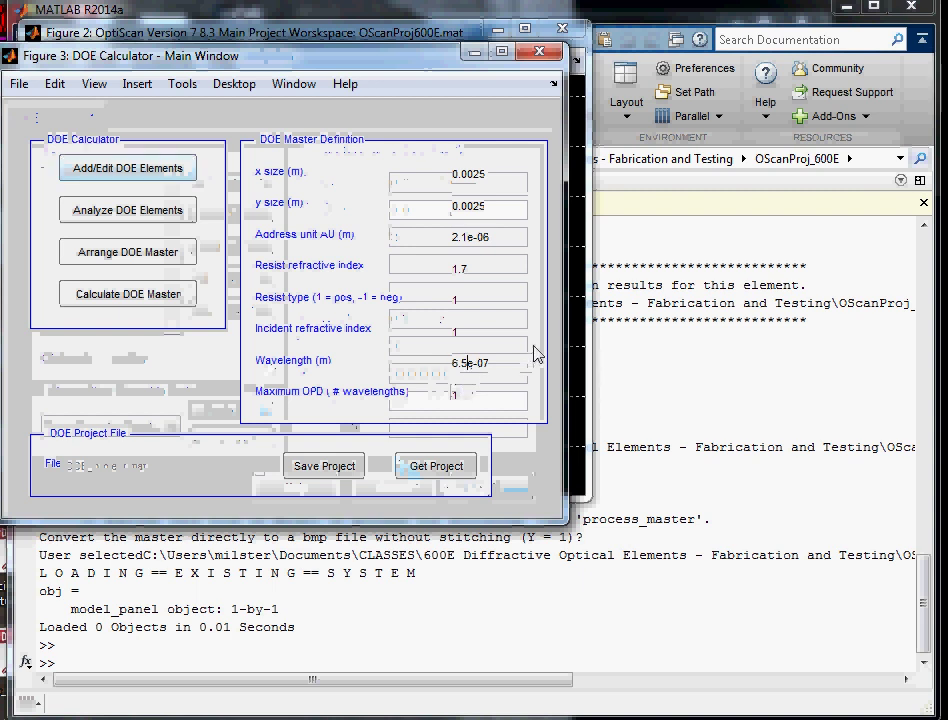
pyautogui.press('BackSpace')
pyautogui.write('86')
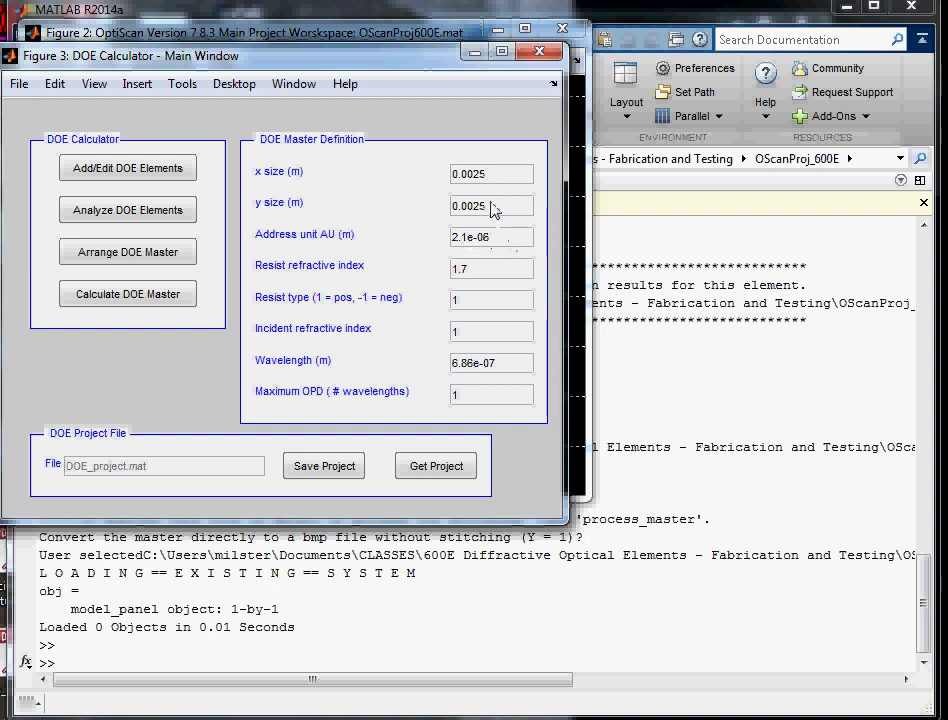
pyautogui.moveTo(487, 207); pyautogui.dragTo(472, 216)
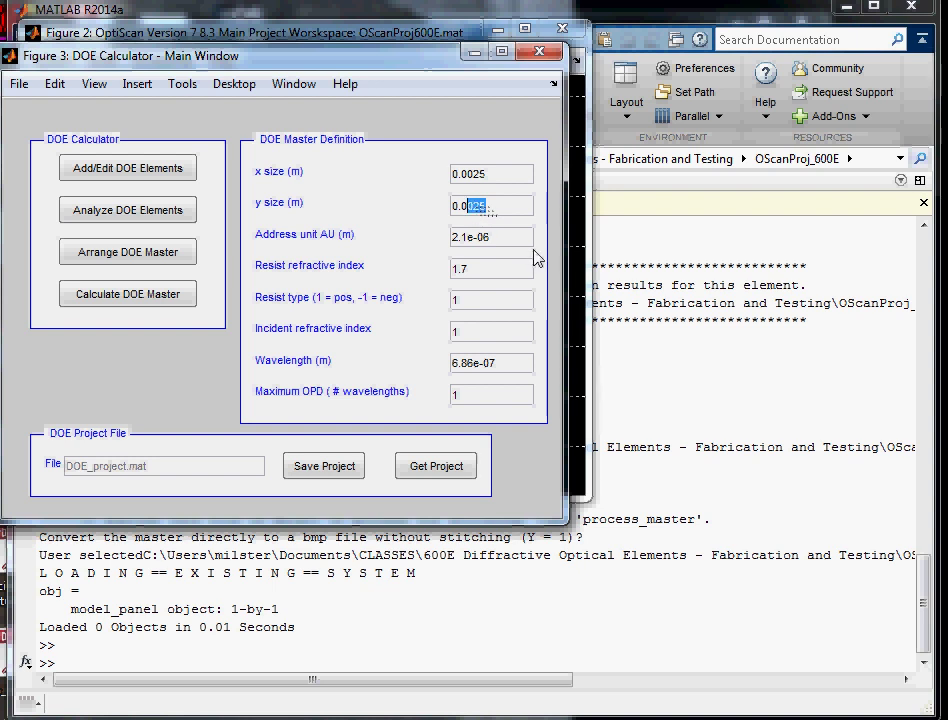
pyautogui.write('15')
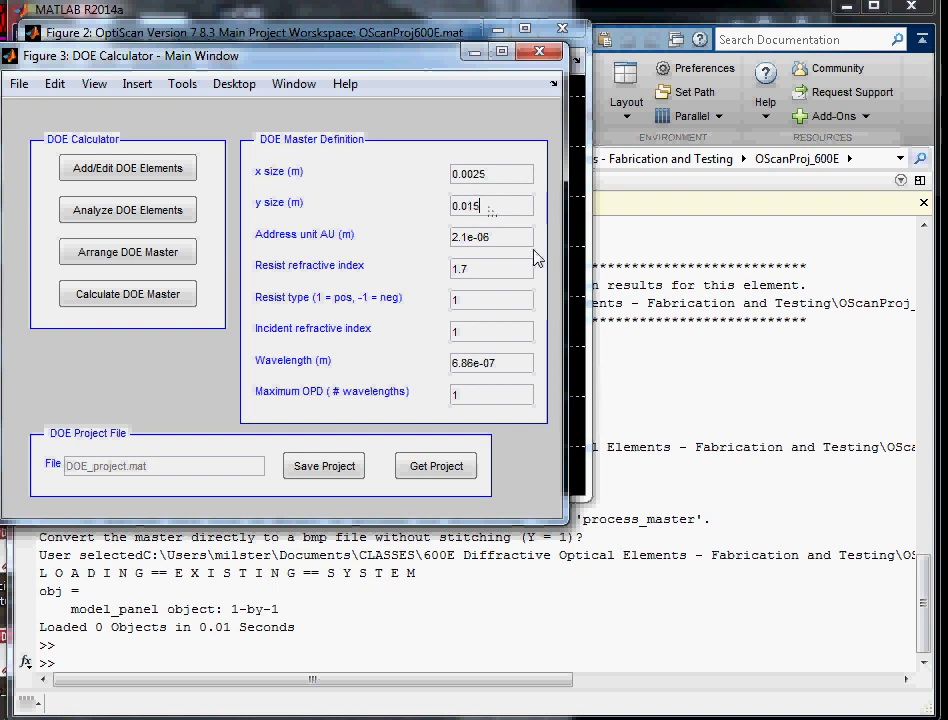
pyautogui.click(507, 180)
pyautogui.write('1')
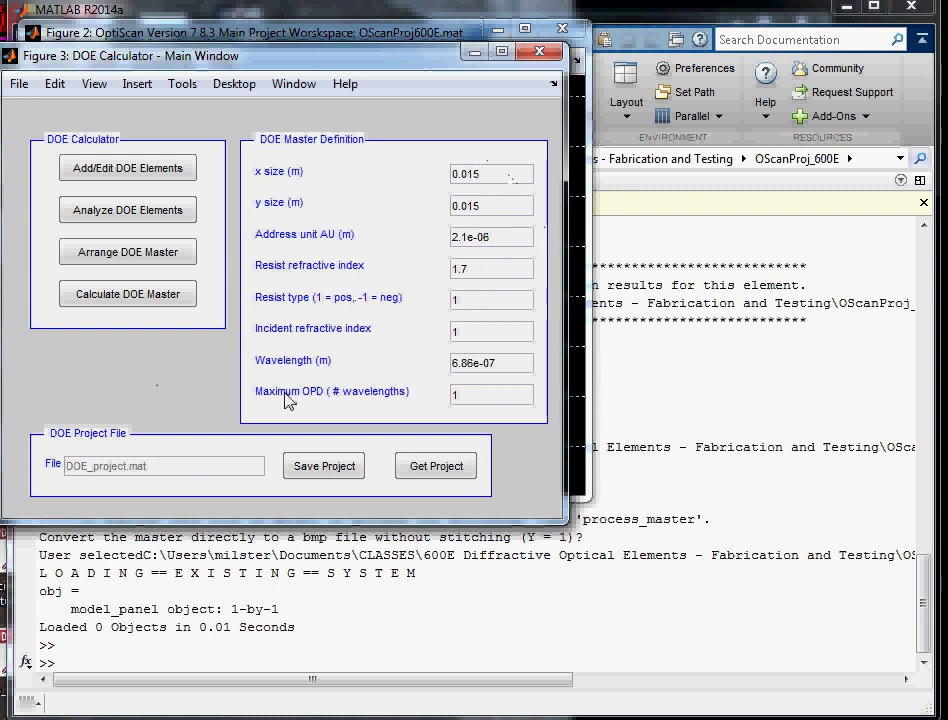
# Save the project as DOE_project_binaryFZP_100mmfl_686nm in the userdata folder
pyautogui.click(290, 475)
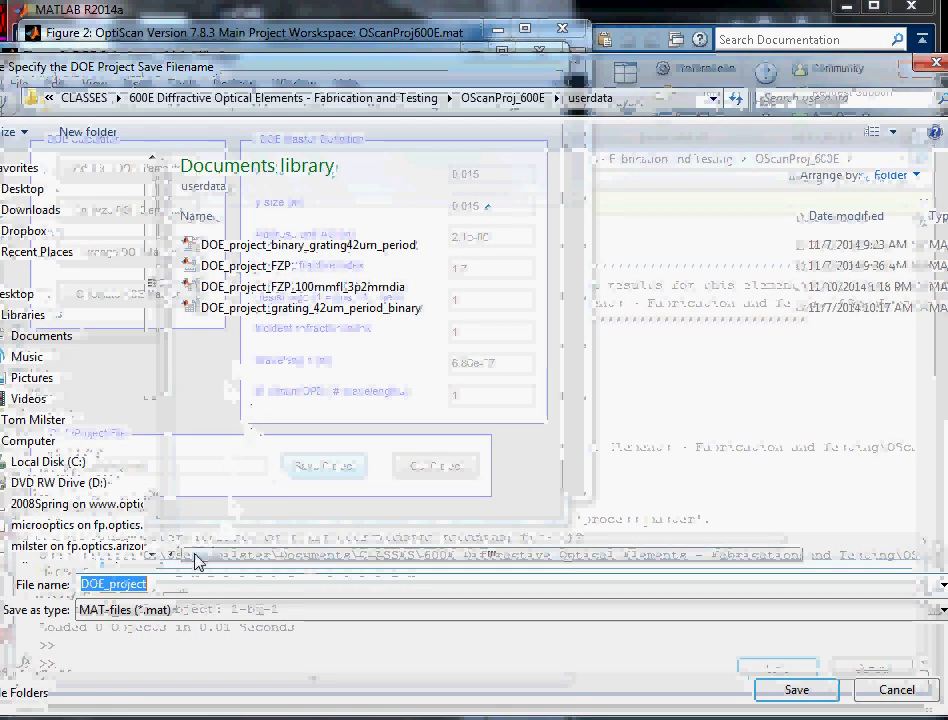
pyautogui.click(175, 584)
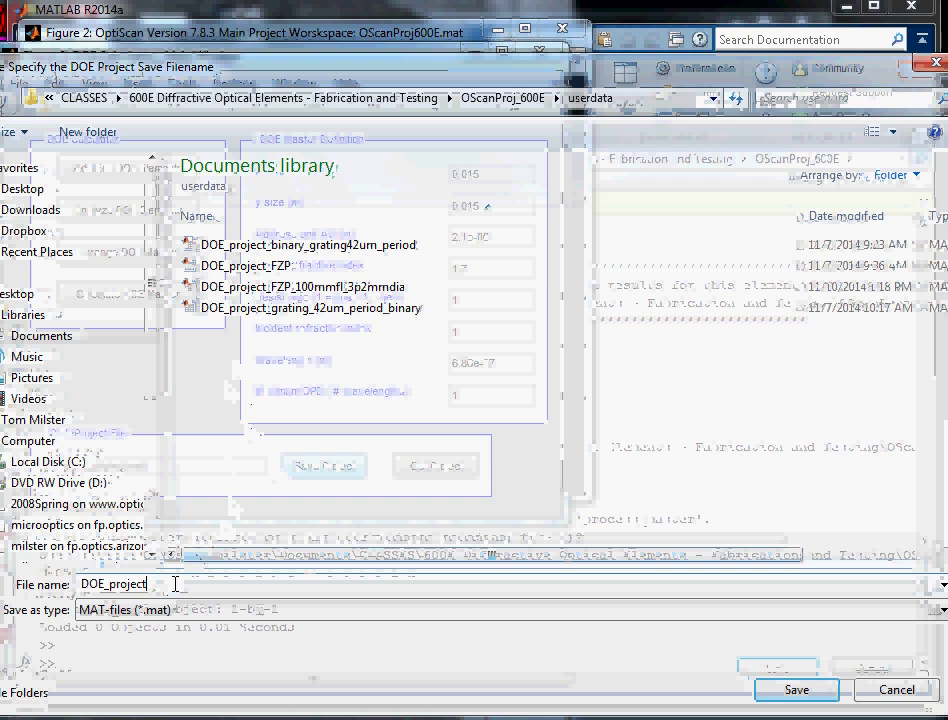
pyautogui.write('_')
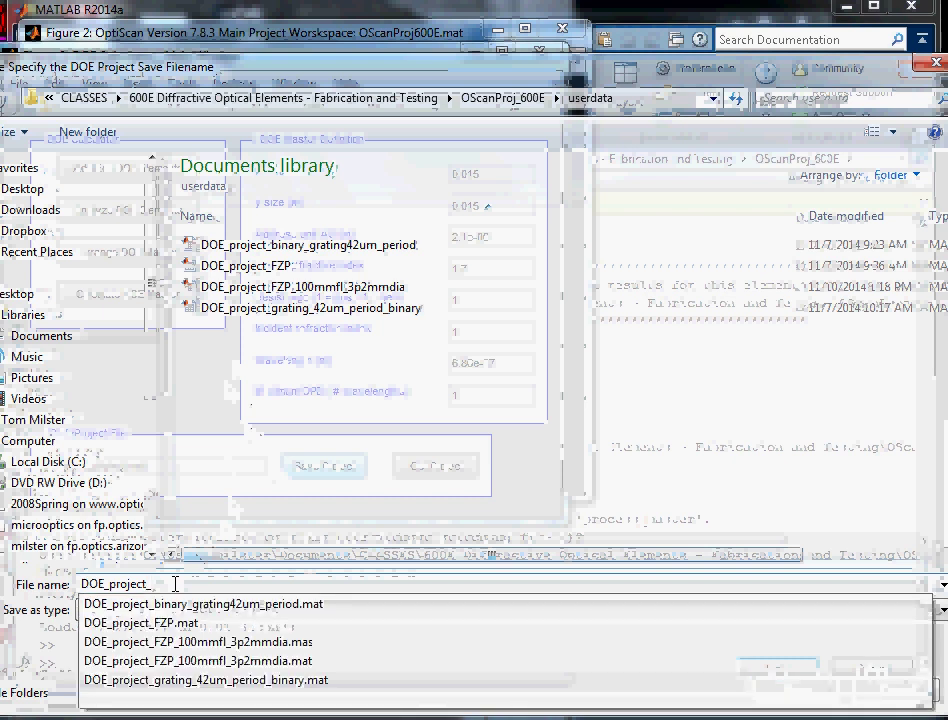
pyautogui.write('binaryFZP_100')
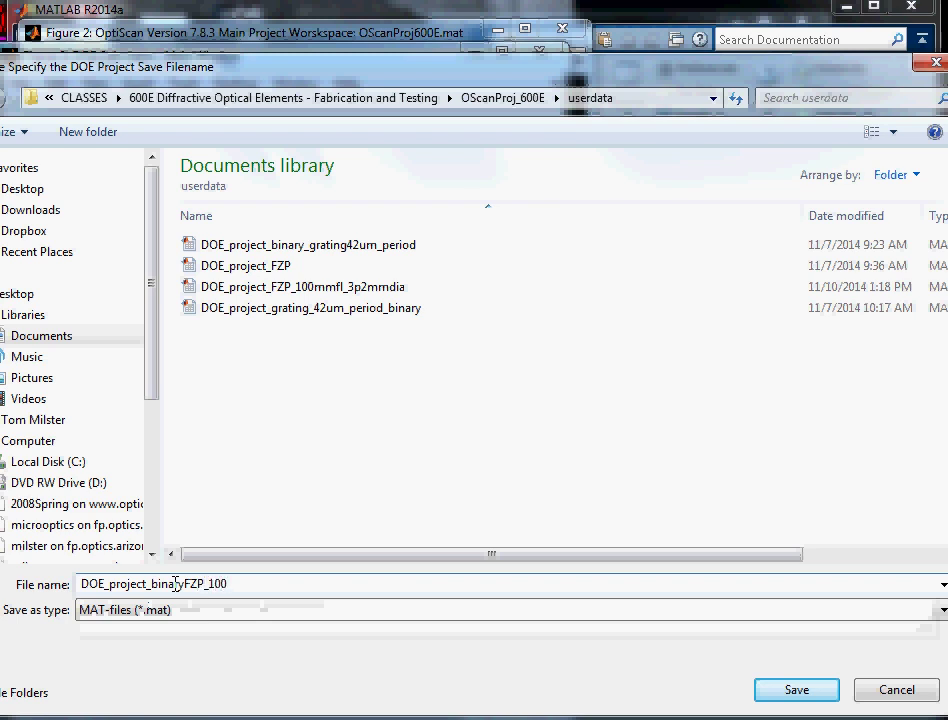
pyautogui.write('mmfl_686nm')
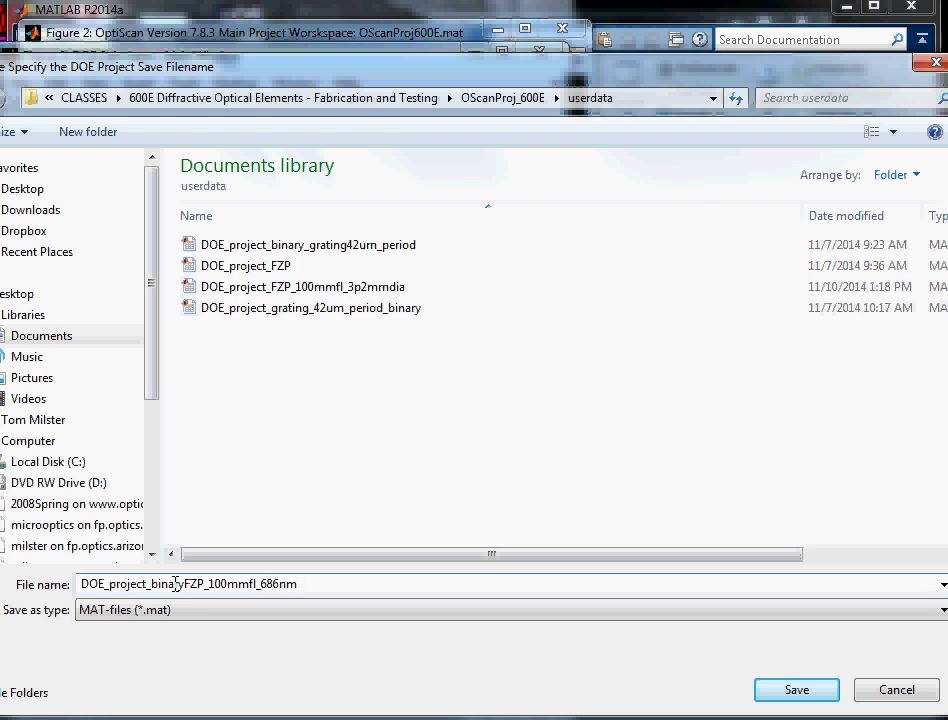
pyautogui.press('Return')
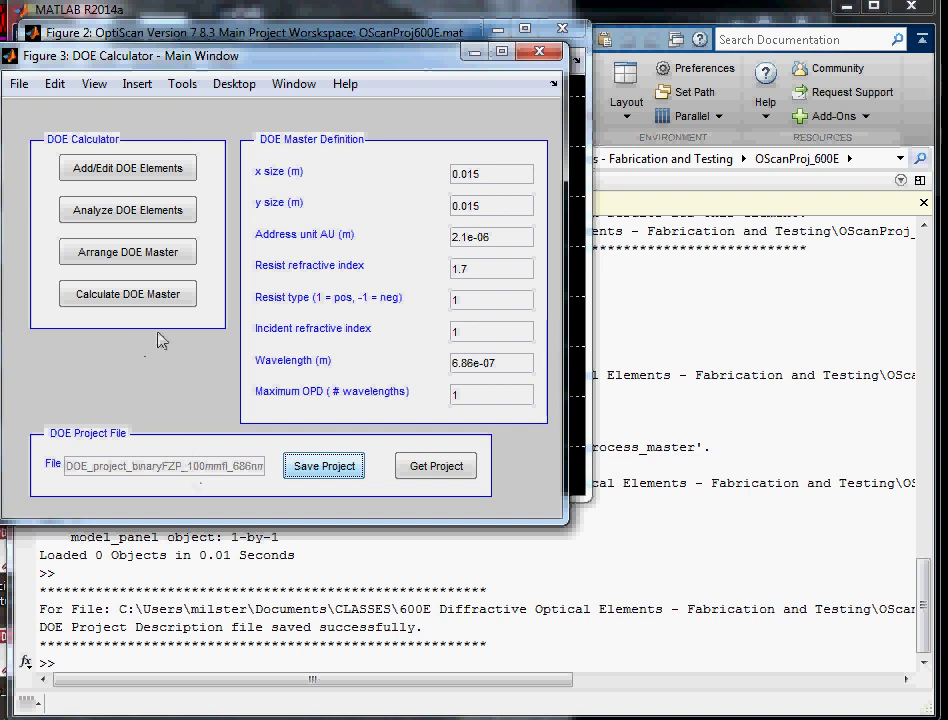
# Calculate fresnel_lens without bmp output, close its ring exposure plot, and restore the element list
pyautogui.click(150, 177)
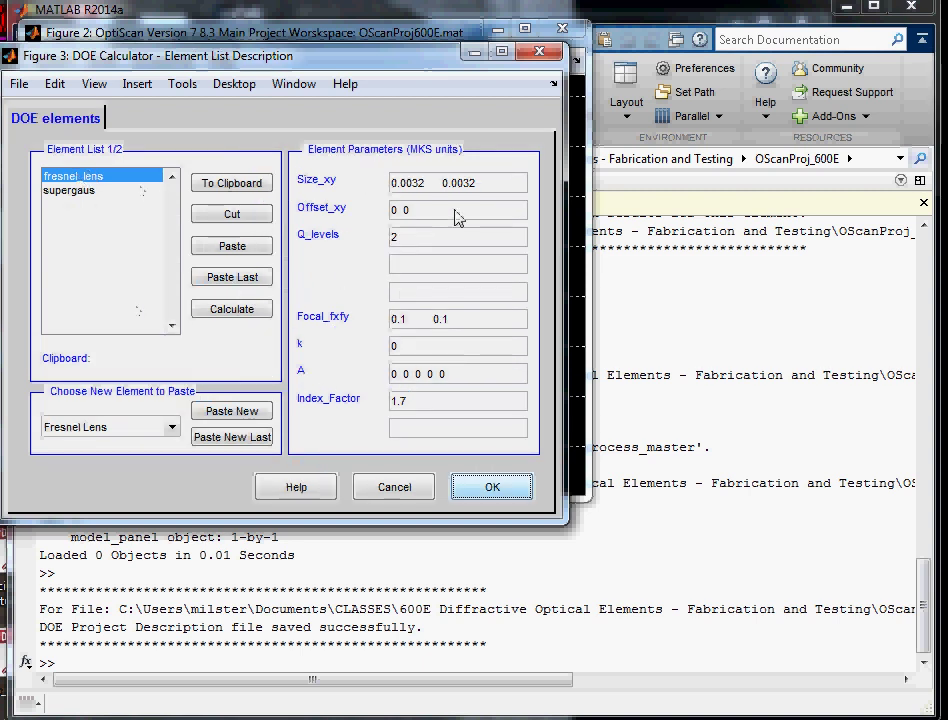
pyautogui.click(220, 315)
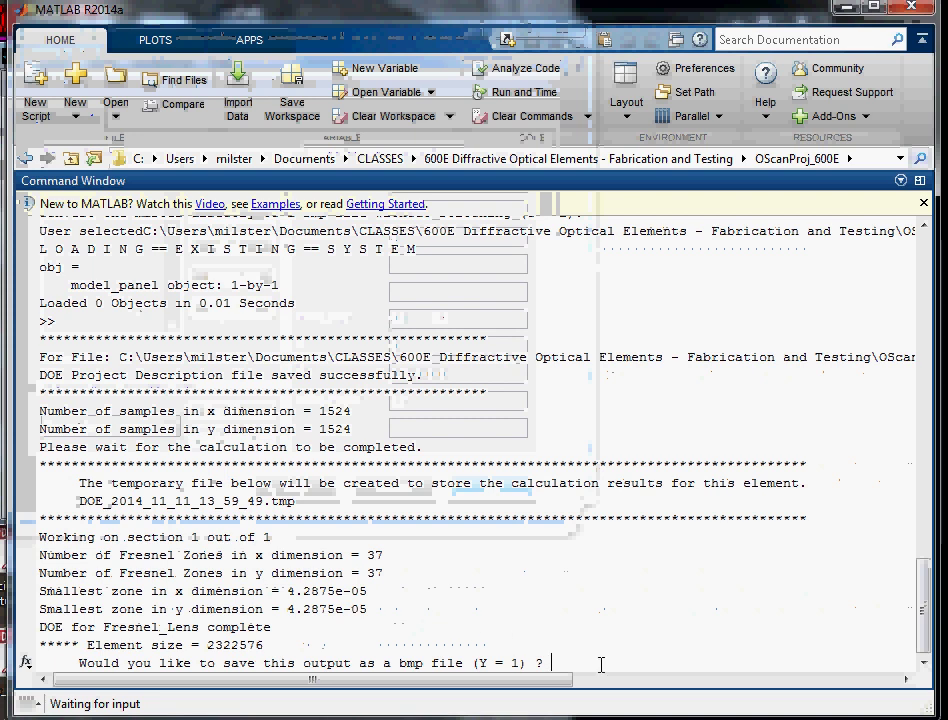
pyautogui.press('Return')
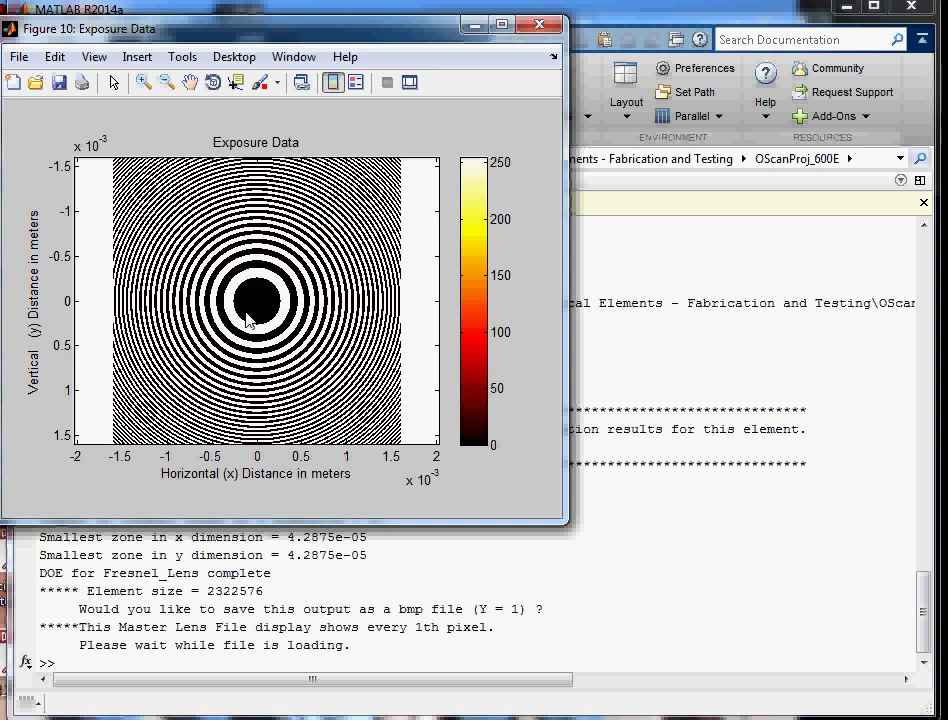
pyautogui.click(545, 26)
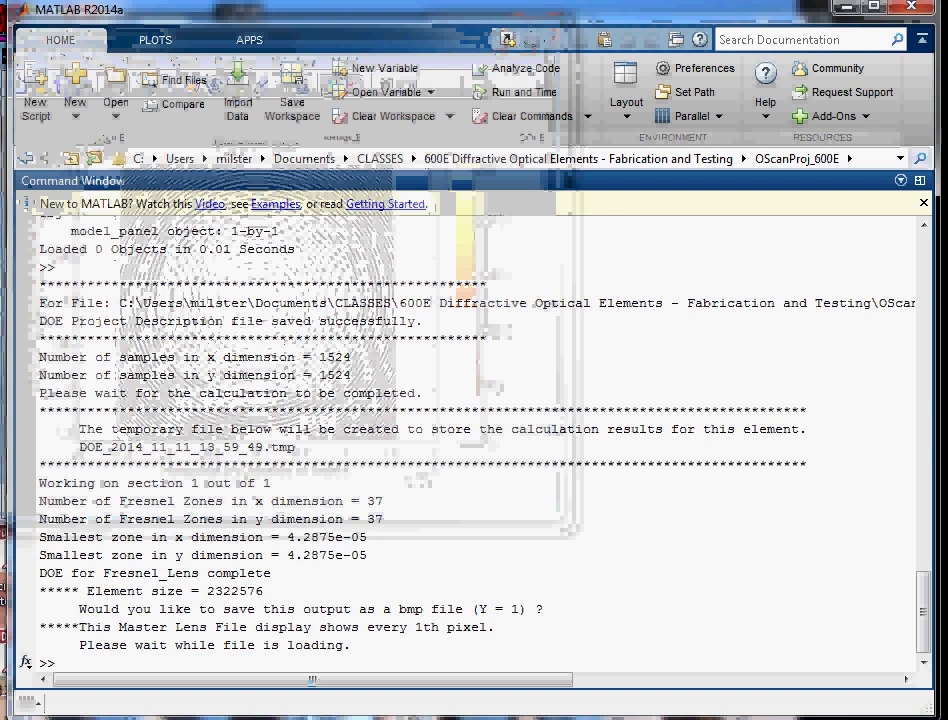
pyautogui.moveTo(415, 673)
pyautogui.click(583, 672)
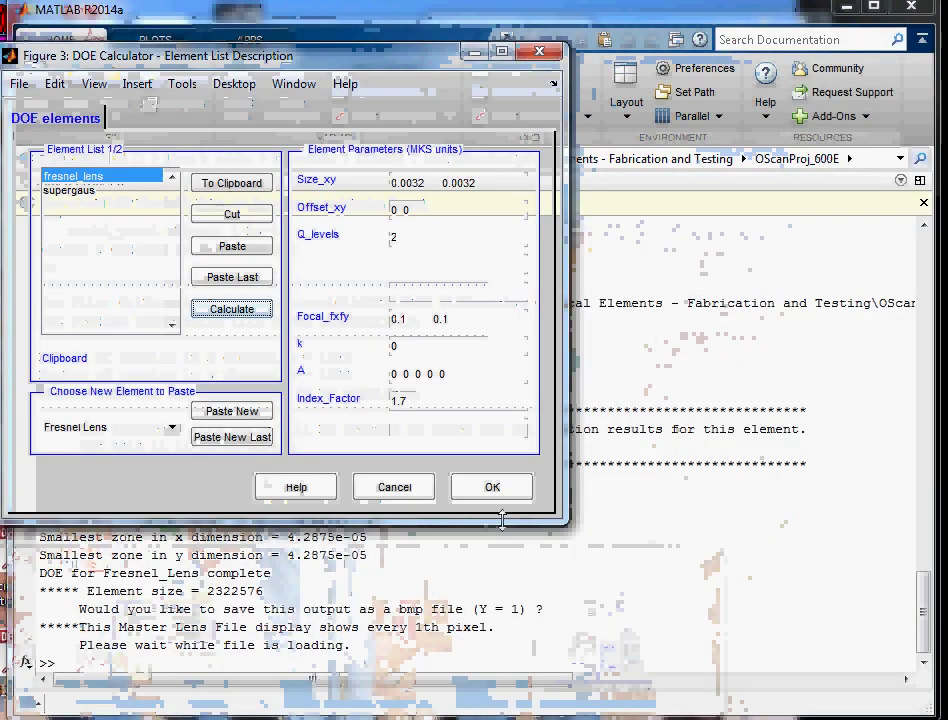
# Recalculate fresnel_lens alone at 1524 samples, skipping bmp export, and close its exposure plot
pyautogui.click(489, 486)
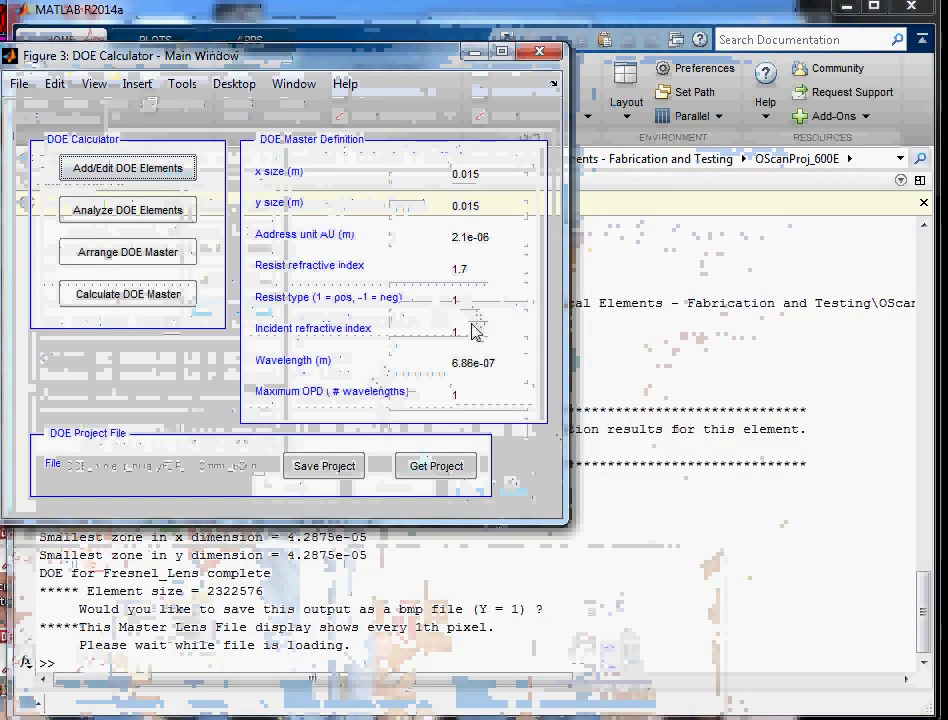
pyautogui.moveTo(466, 305); pyautogui.dragTo(432, 311)
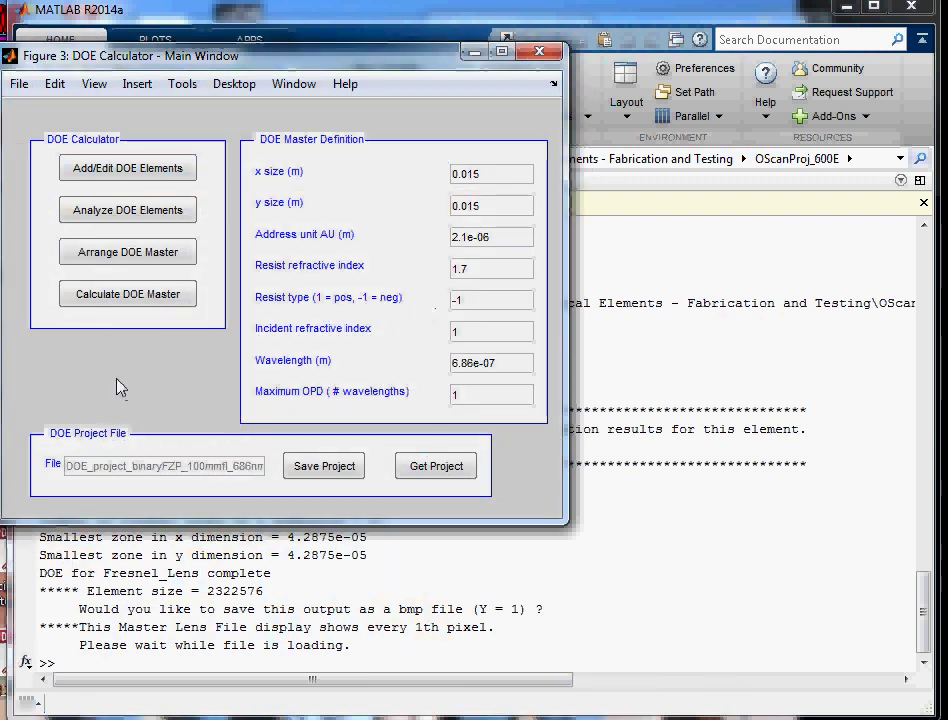
pyautogui.click(125, 178)
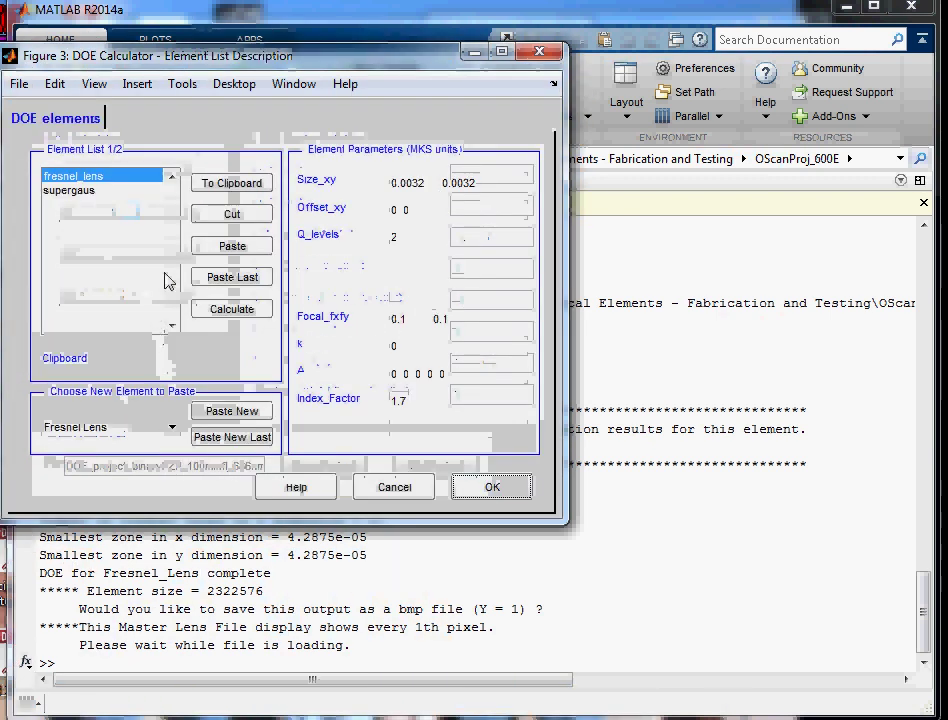
pyautogui.click(229, 311)
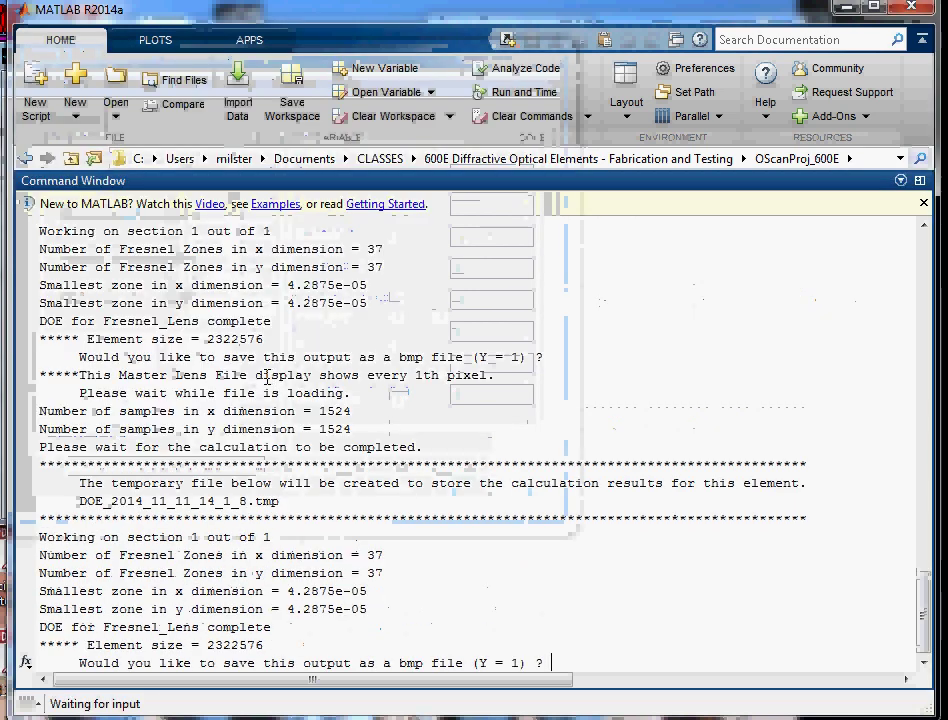
pyautogui.press('Return')
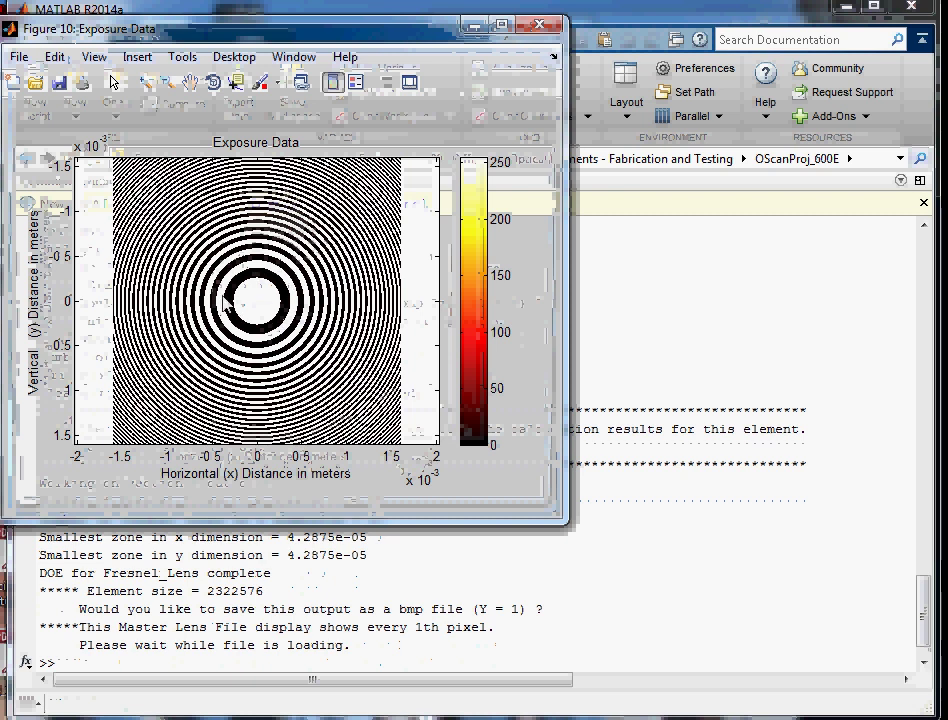
pyautogui.click(540, 25)
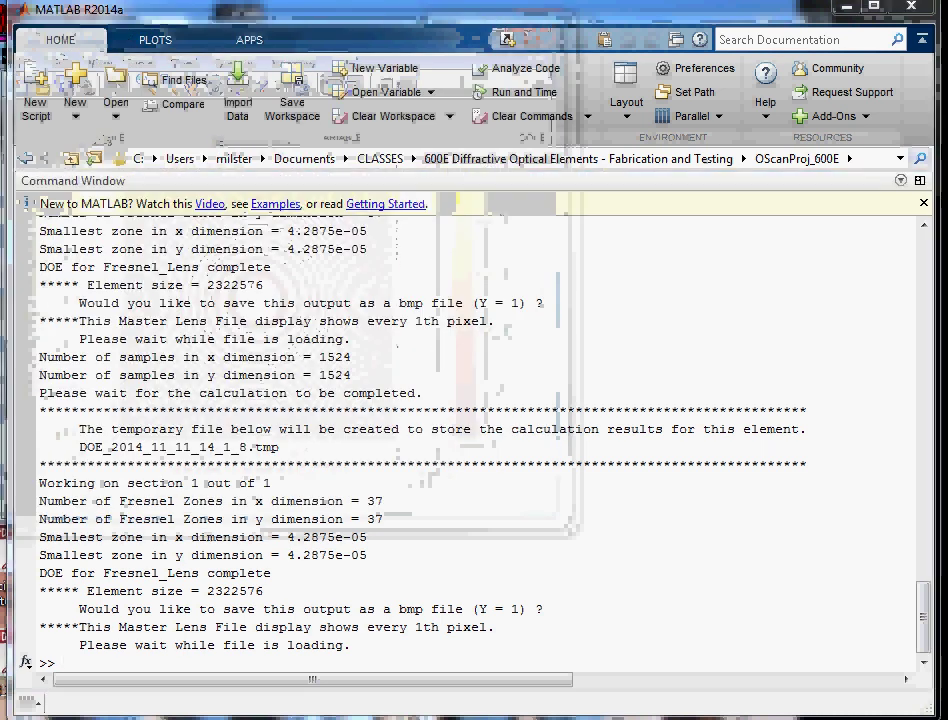
# Select supergaus and set its Size_xy to 0.0032 0.0032
pyautogui.moveTo(423, 715)
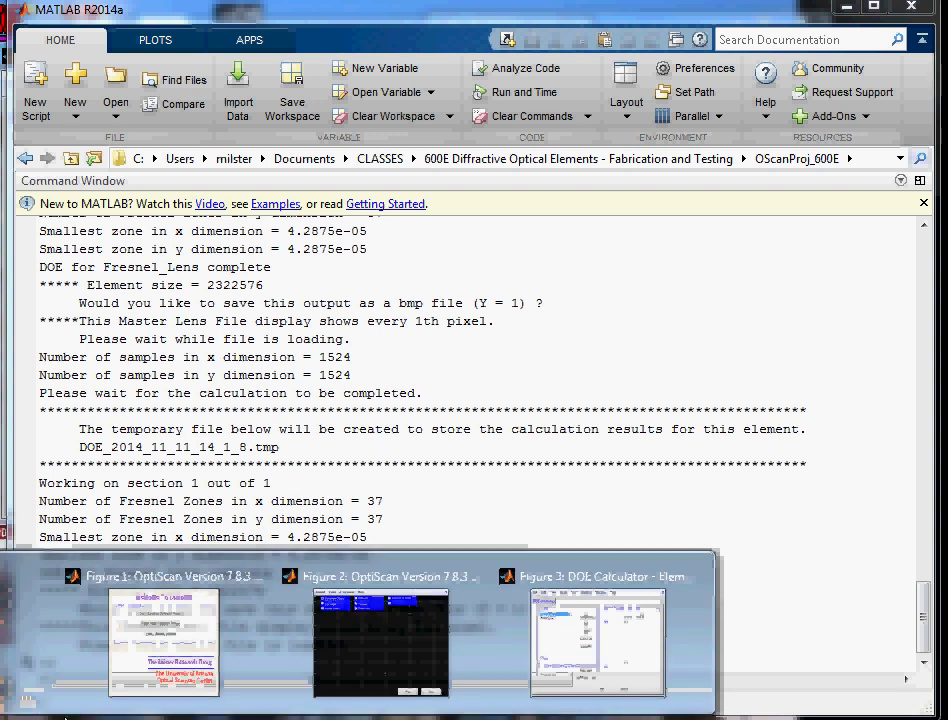
pyautogui.click(592, 667)
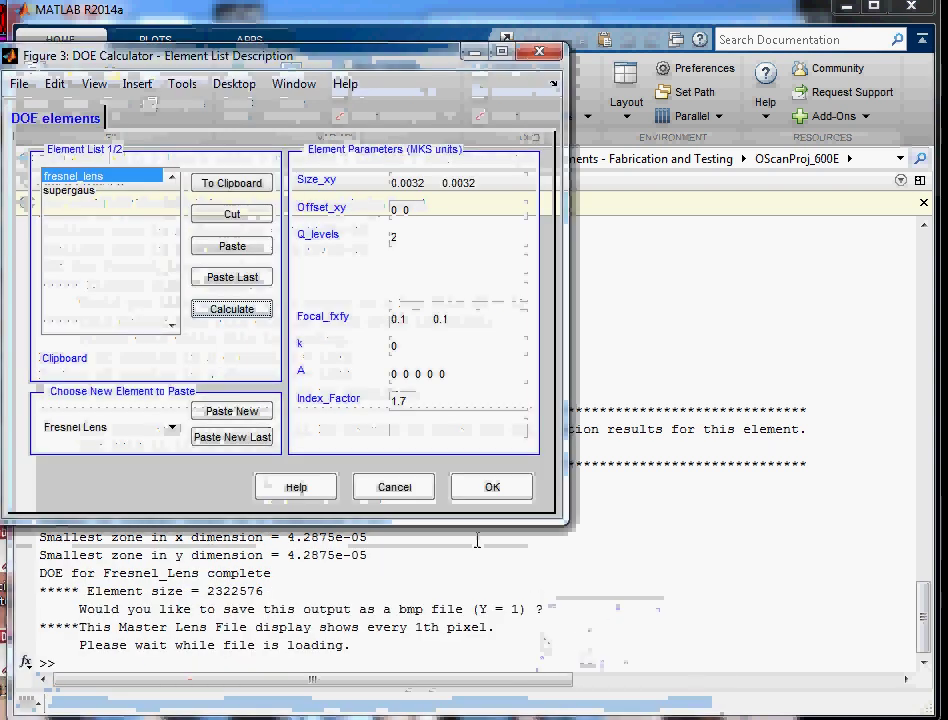
pyautogui.click(86, 192)
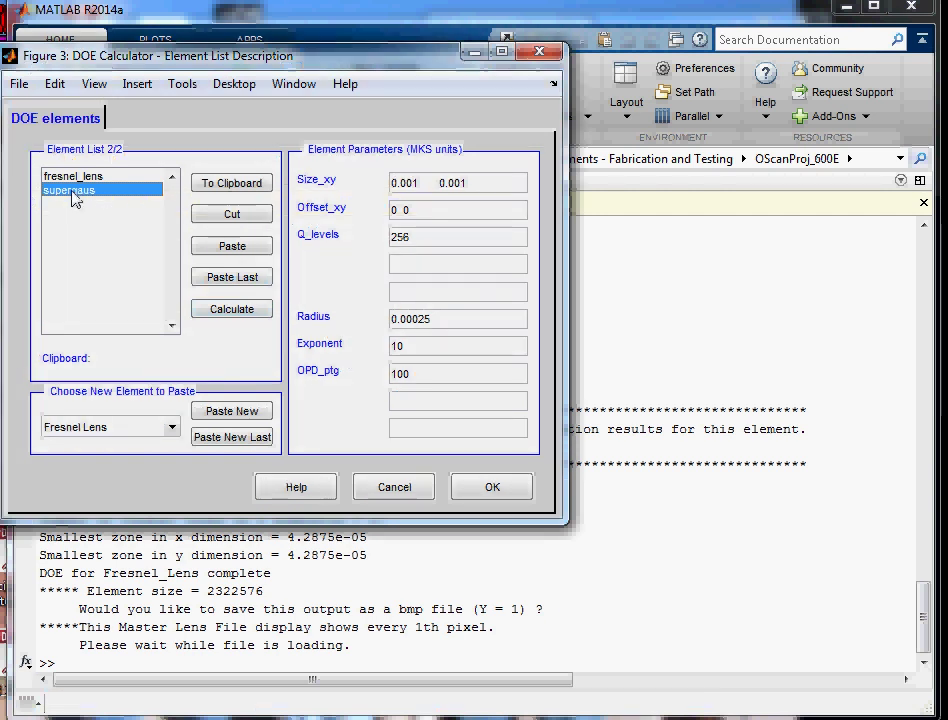
pyautogui.click(423, 188)
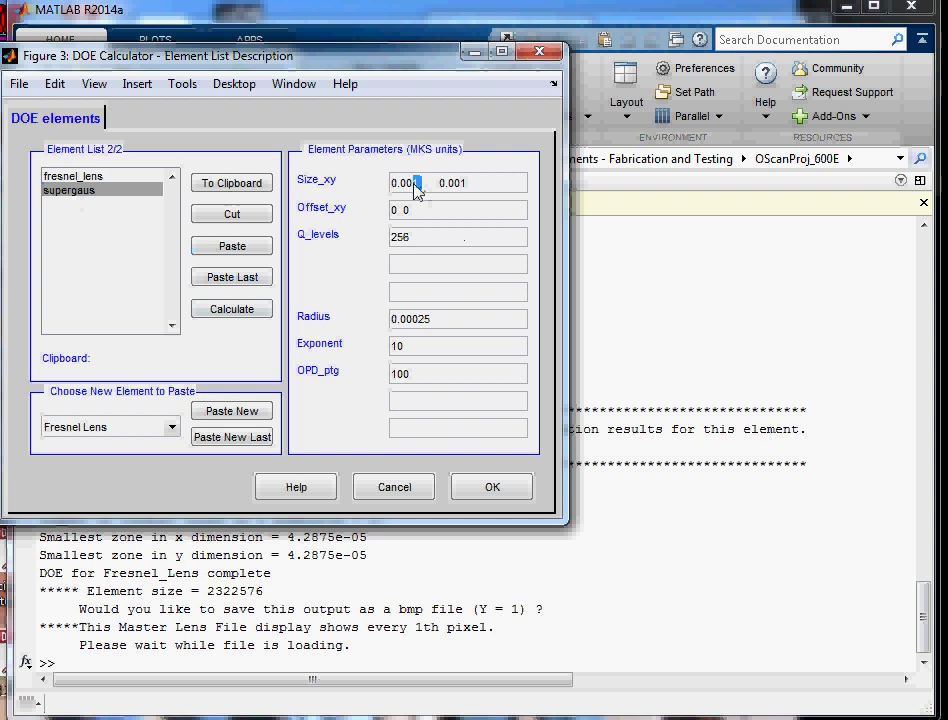
pyautogui.write('32')
pyautogui.click(479, 190)
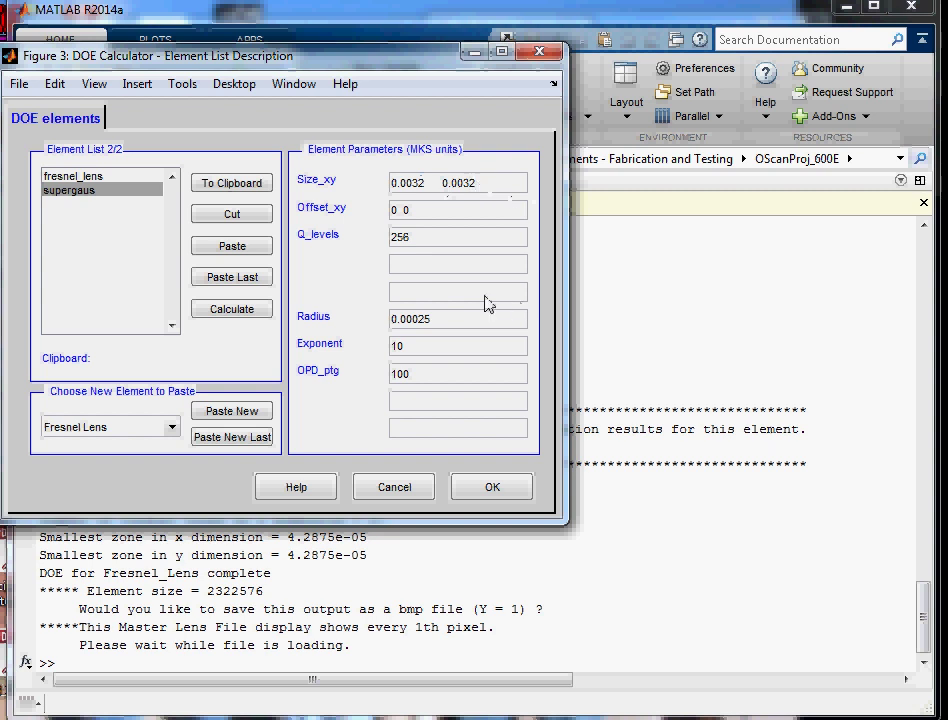
# Set supergaus Radius to 0.0016 and Exponent to 75, then accept the changes
pyautogui.moveTo(437, 320); pyautogui.dragTo(420, 319)
pyautogui.press('BackSpace')
pyautogui.write('2')
pyautogui.press('BackSpace')
pyautogui.press('BackSpace')
pyautogui.write('16')
pyautogui.moveTo(416, 352); pyautogui.dragTo(391, 347)
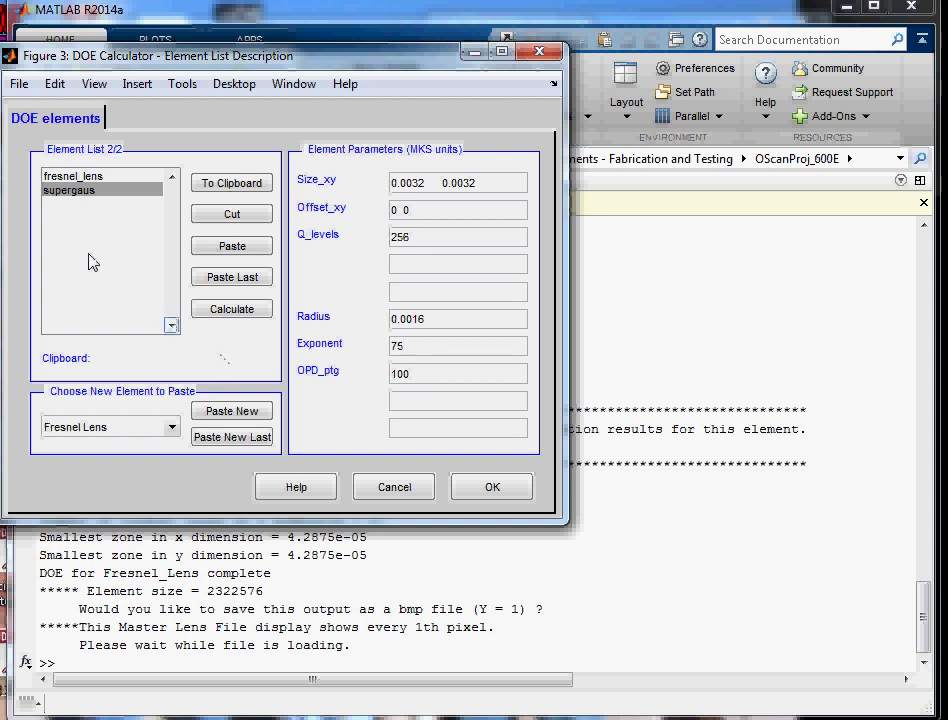
pyautogui.click(484, 492)
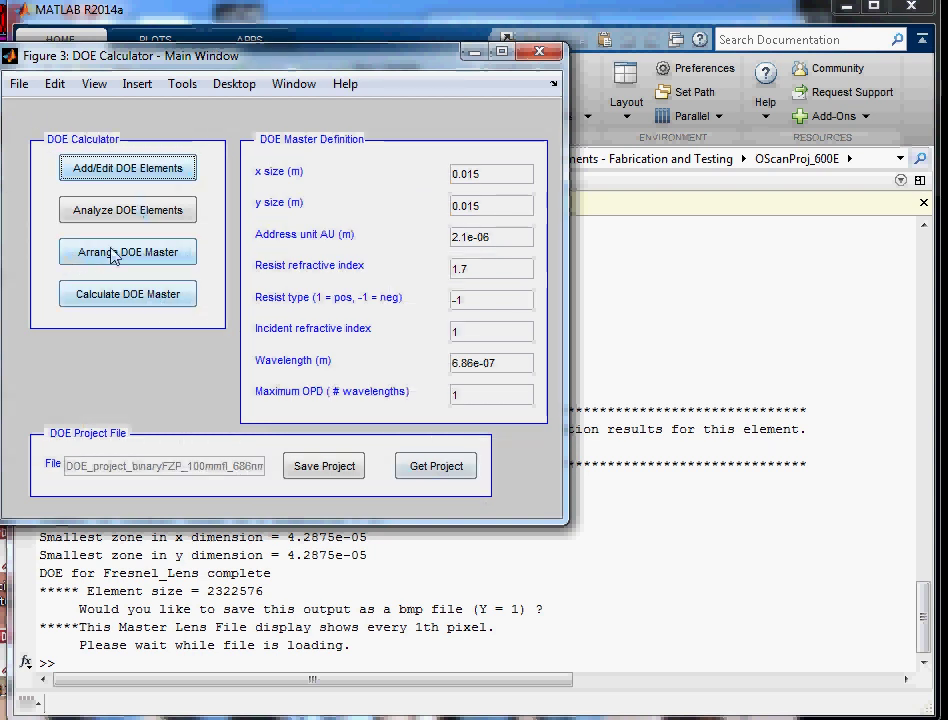
# Arrange the master with fresnel_lens centred at 0 0 and supergaus Operation_flag 3
pyautogui.click(122, 252)
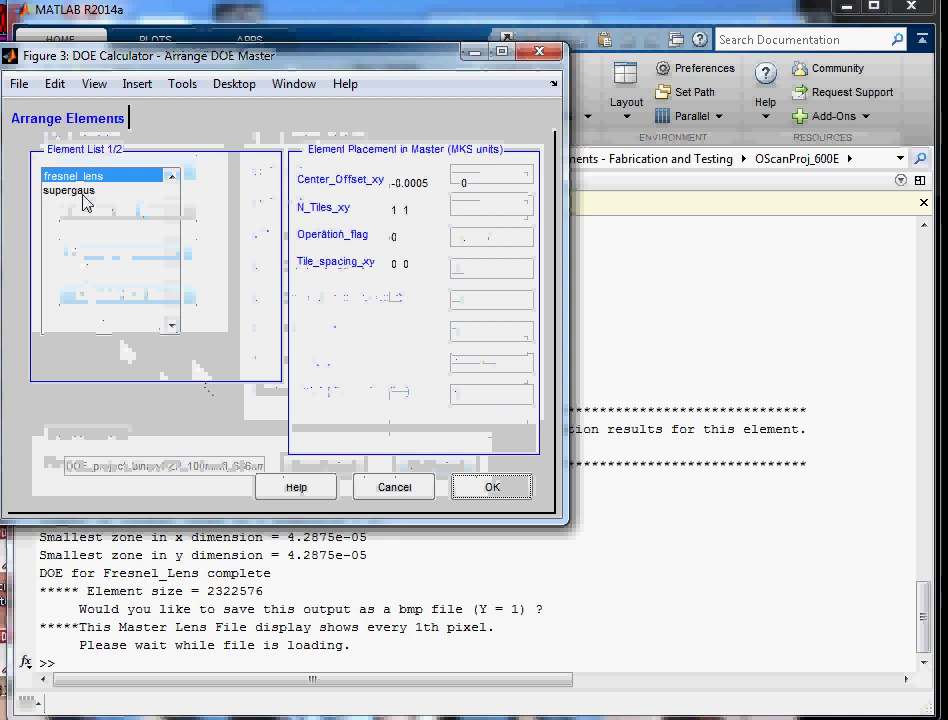
pyautogui.doubleClick(434, 186)
pyautogui.write('0')
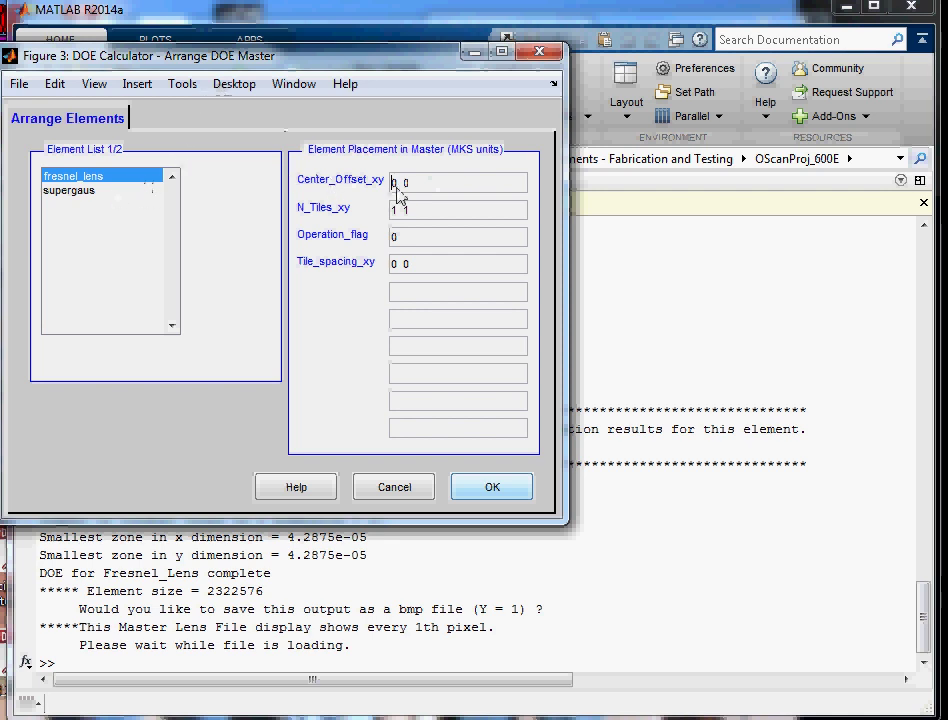
pyautogui.click(88, 202)
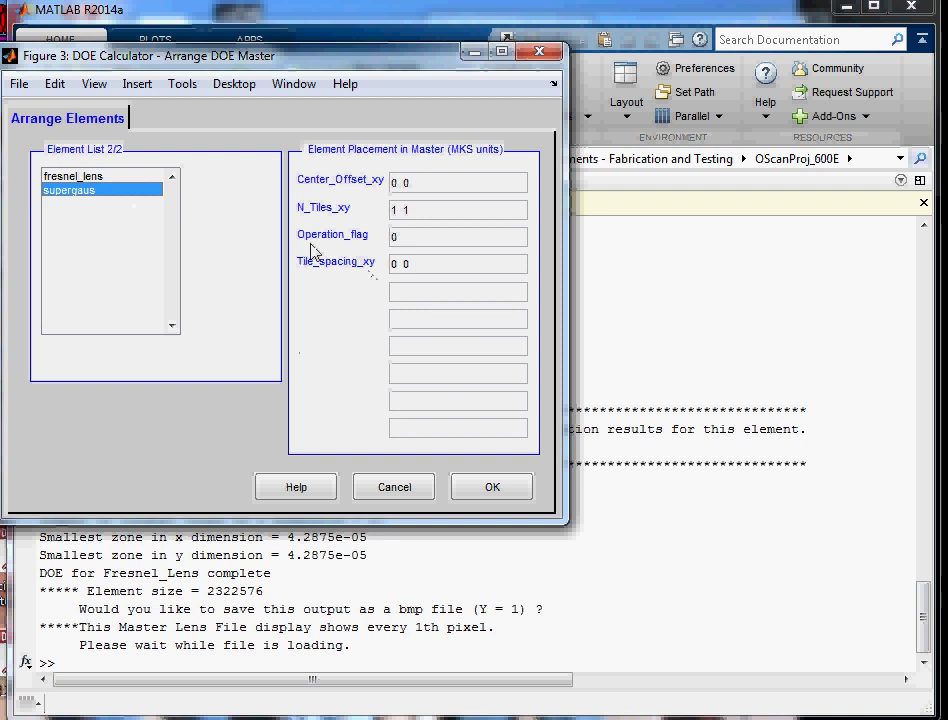
pyautogui.click(398, 240)
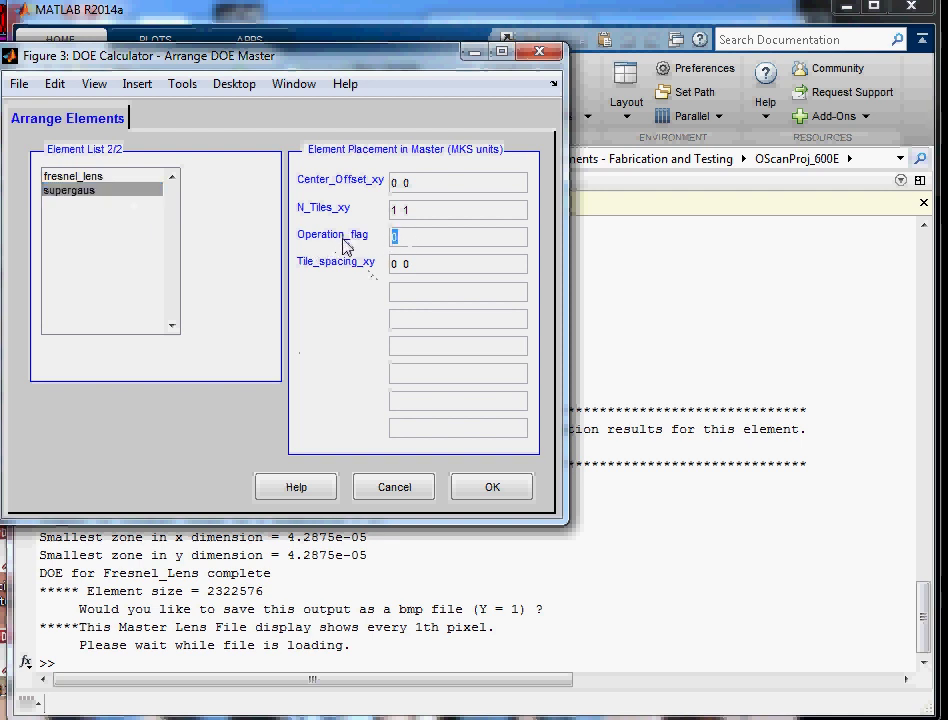
pyautogui.write('3')
pyautogui.click(87, 178)
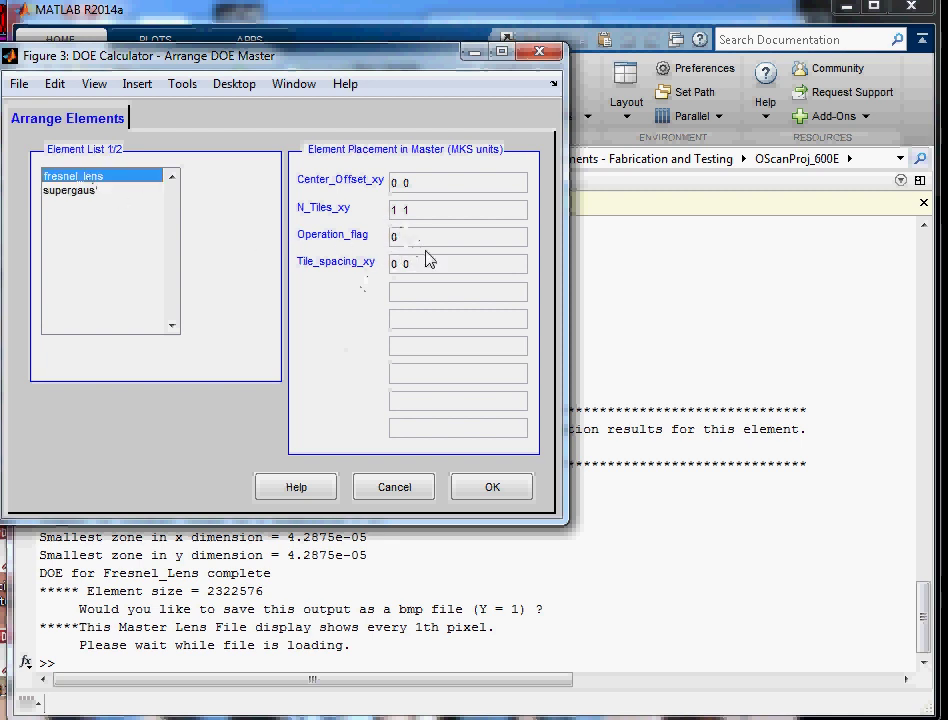
pyautogui.click(100, 191)
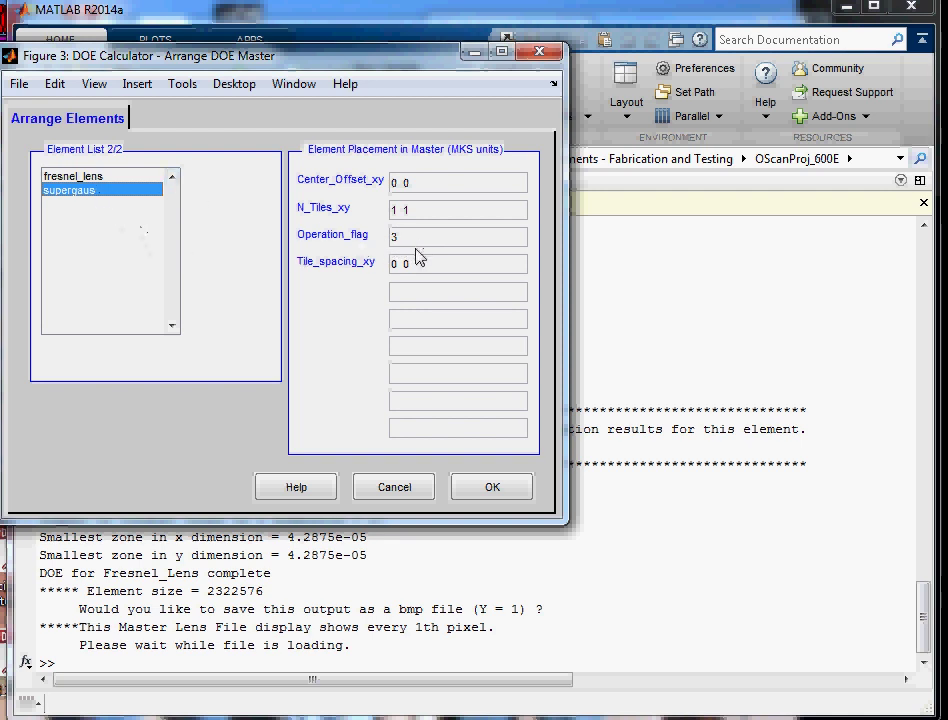
pyautogui.click(492, 490)
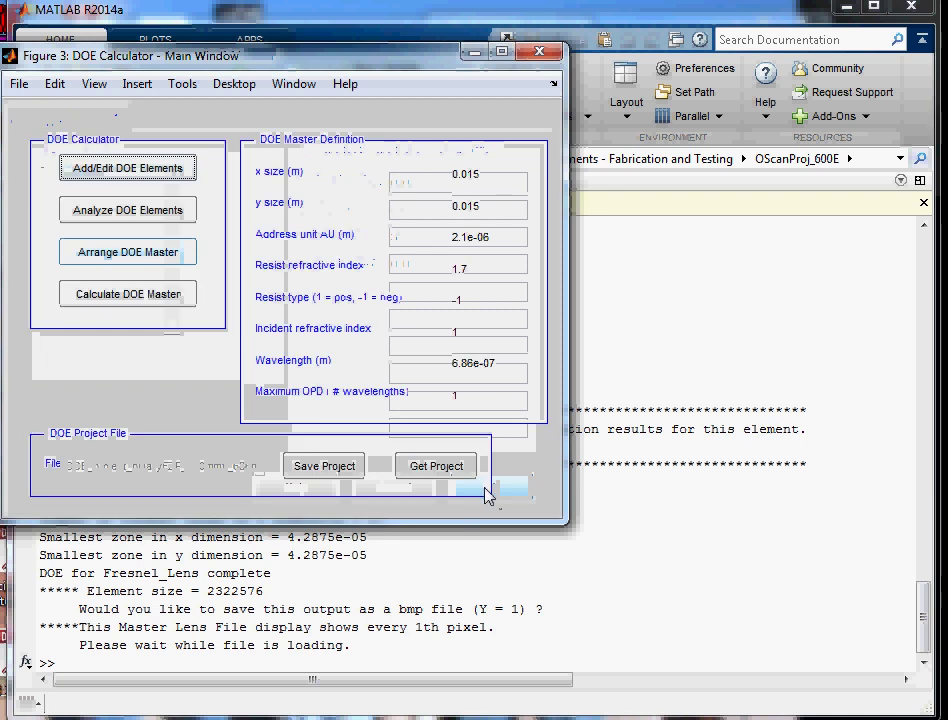
# Re-save the project, replacing DOE_project_binaryFZP_100mmfl_686nm
pyautogui.click(337, 468)
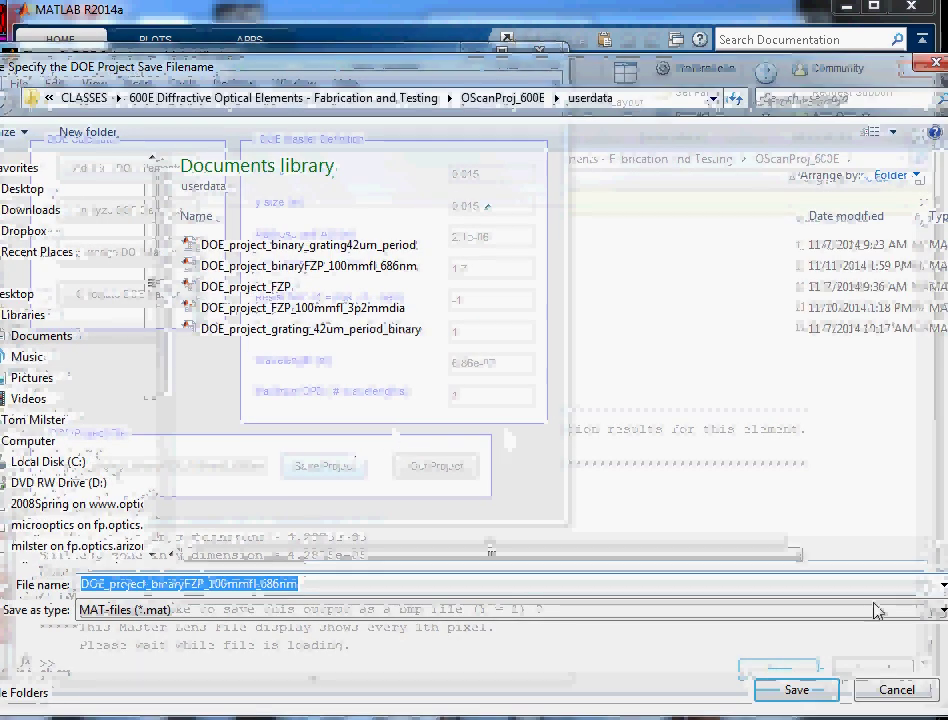
pyautogui.press('Return')
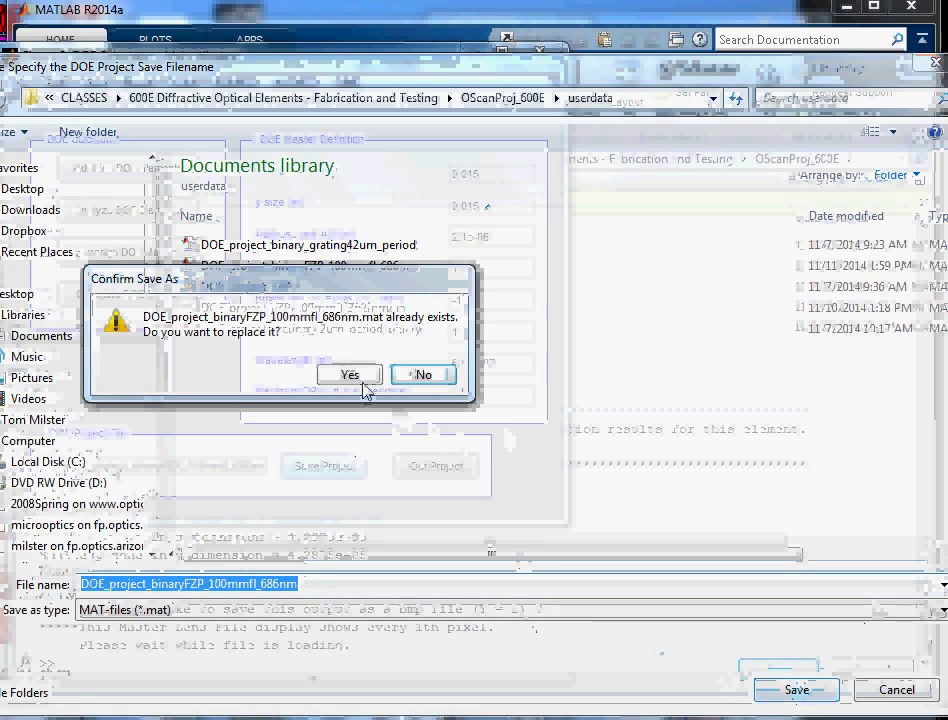
pyautogui.click(360, 382)
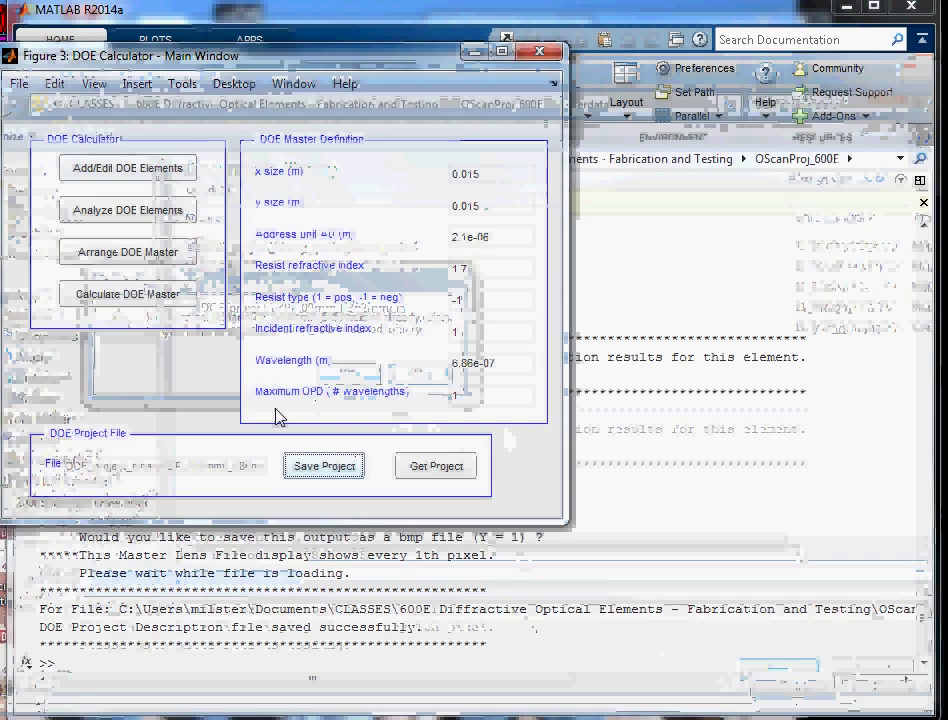
# Calculate the 15 mm master, enlarge its exposure plot, and zoom three times into the central rings
pyautogui.click(125, 298)
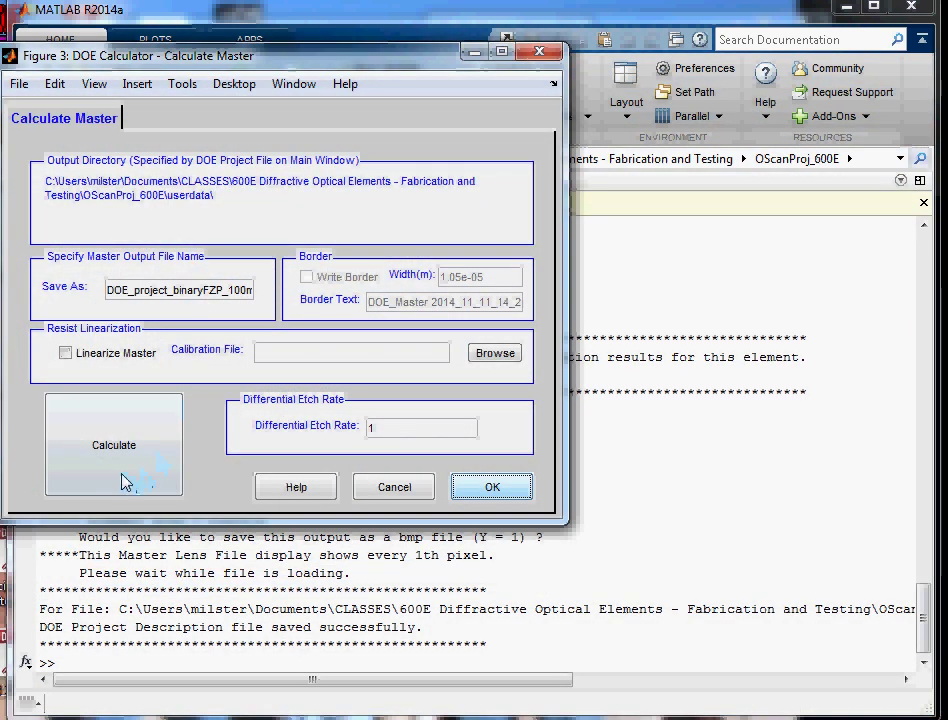
pyautogui.click(110, 458)
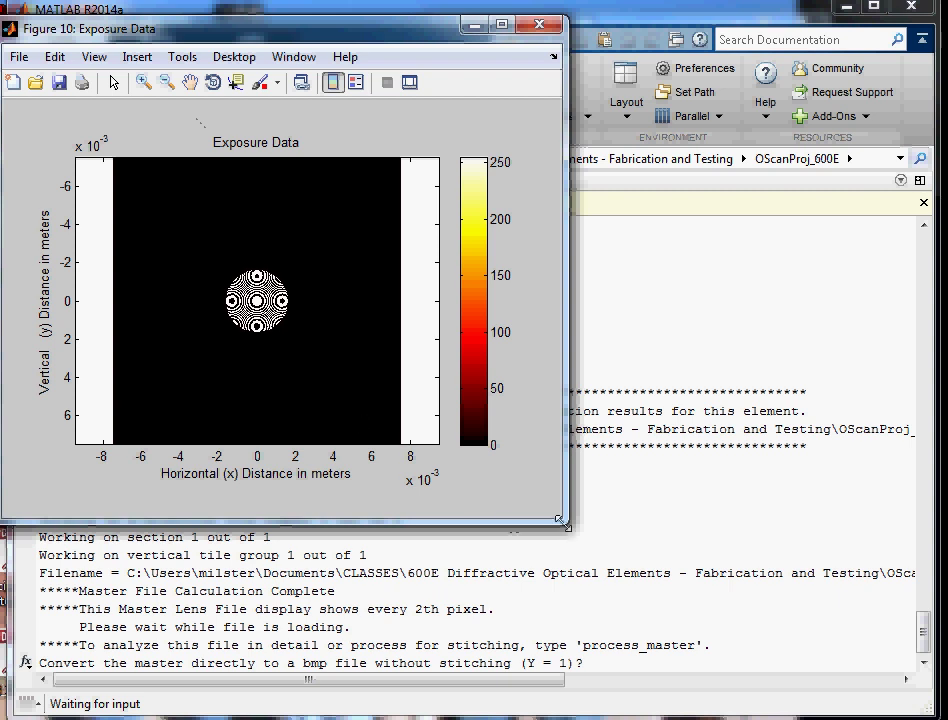
pyautogui.moveTo(561, 520); pyautogui.dragTo(762, 686)
pyautogui.click(144, 82)
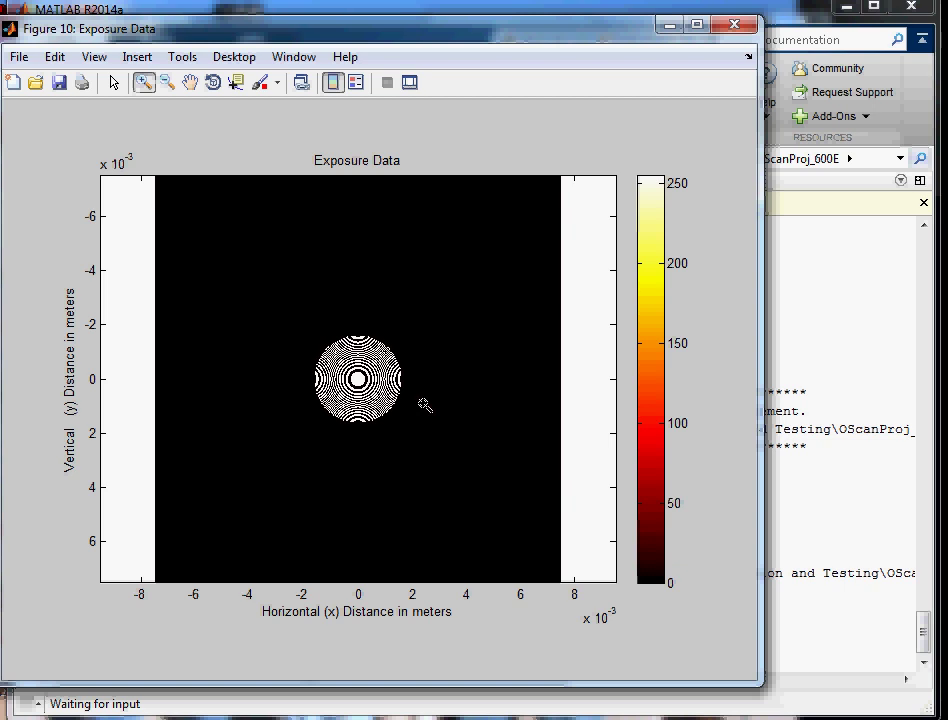
pyautogui.click(359, 379)
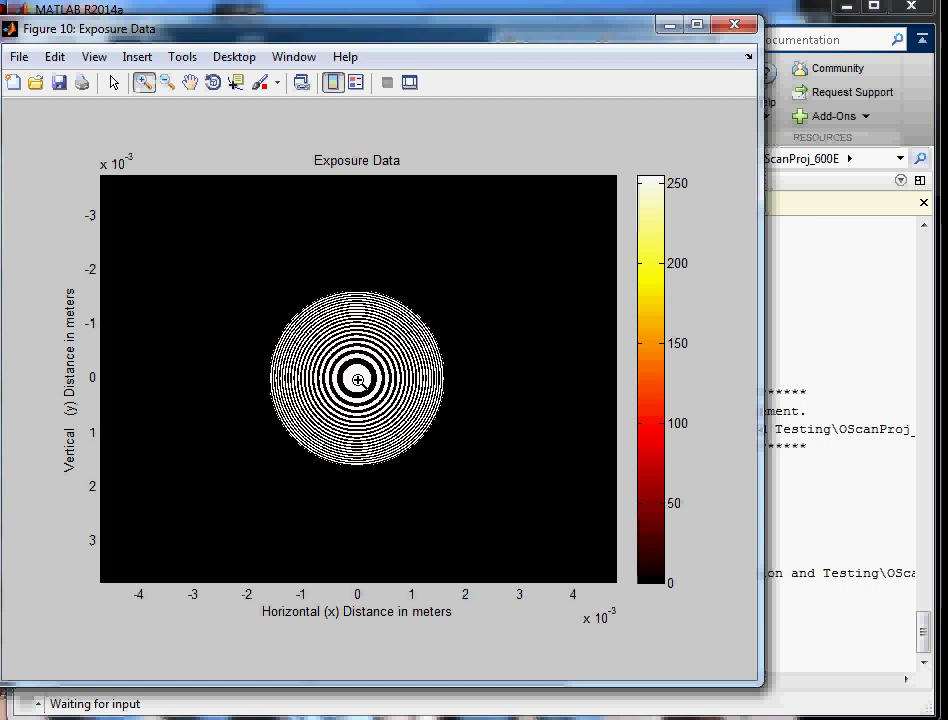
pyautogui.click(359, 379)
pyautogui.click(362, 374)
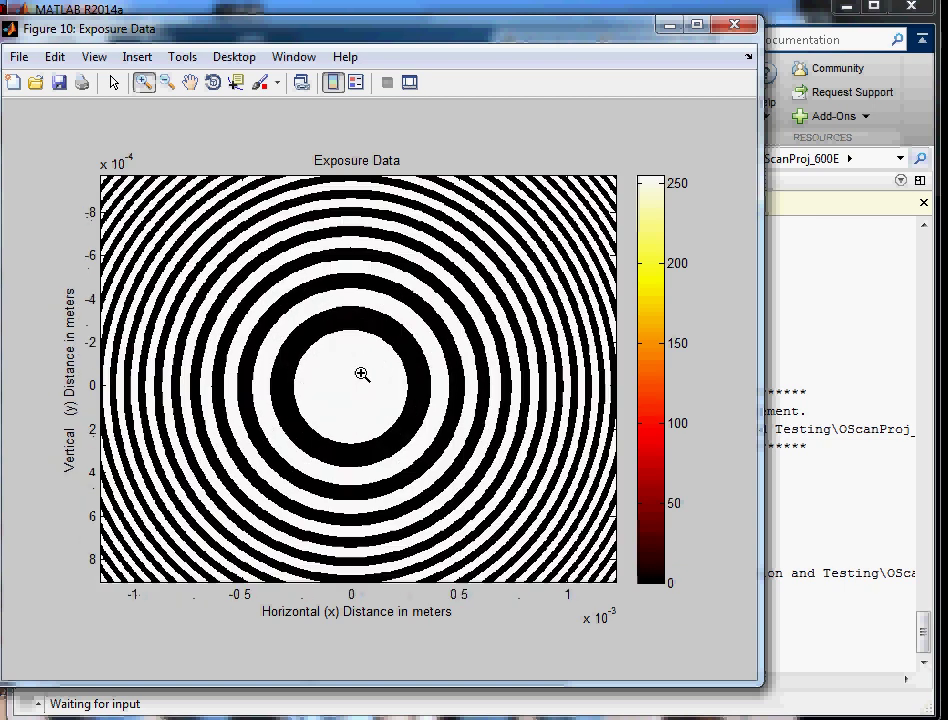